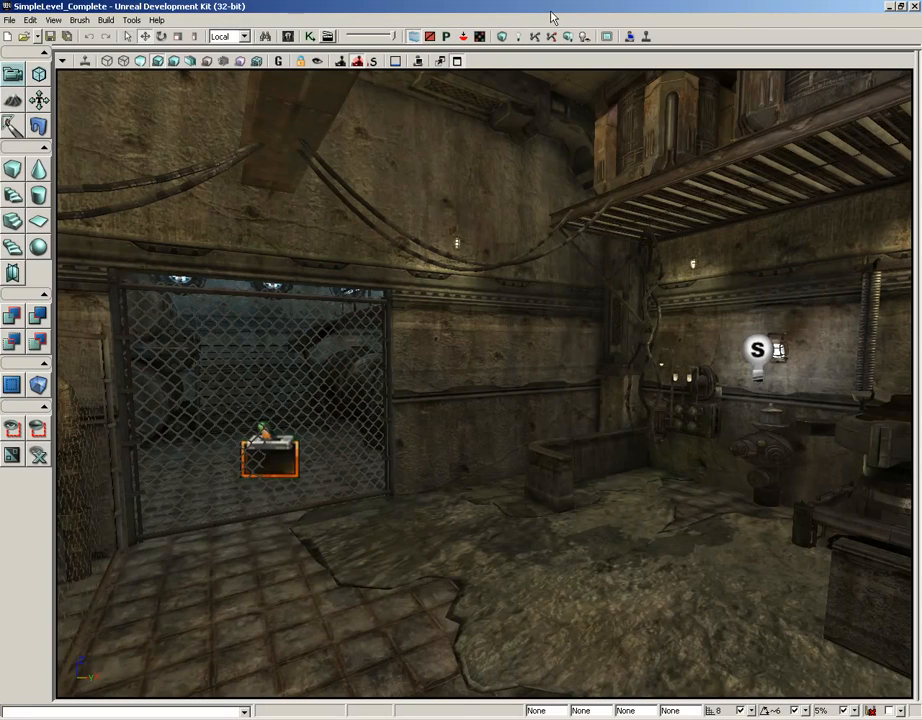
Step: Duplicate the SKM_Cloth skeletal mesh within the physics_assets package under the name SKM_Cloth_01
left_click(287, 37)
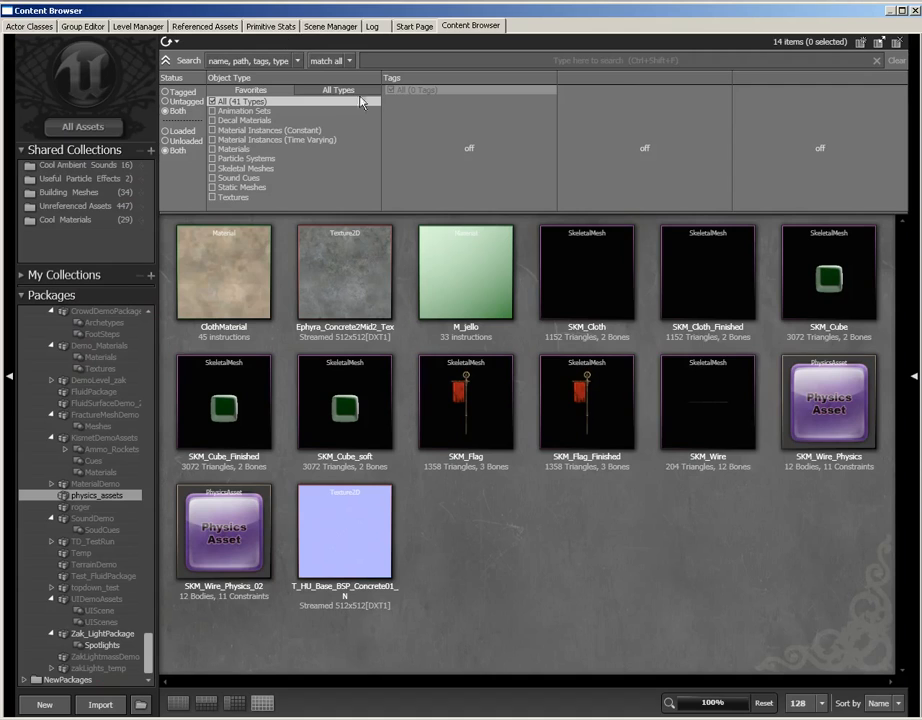
left_click(580, 275)
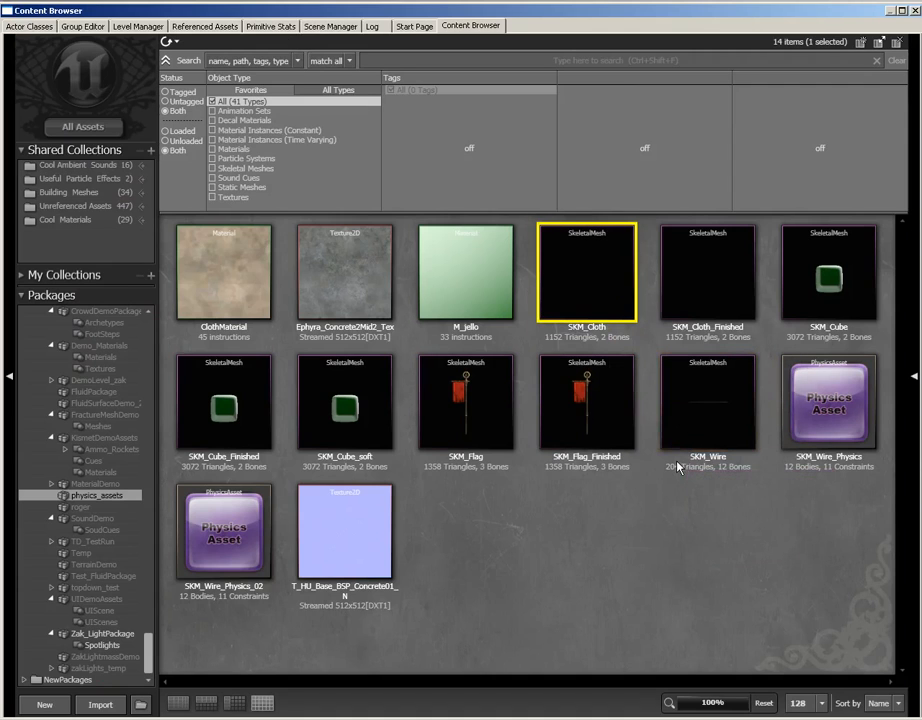
mouse_move(594, 292)
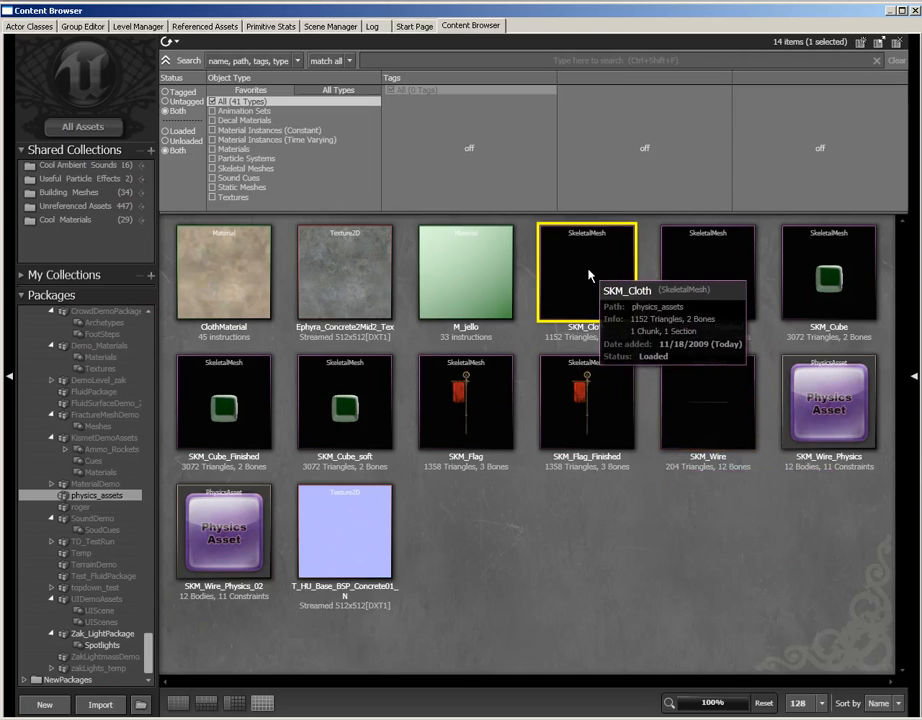
right_click(589, 275)
left_click(611, 362)
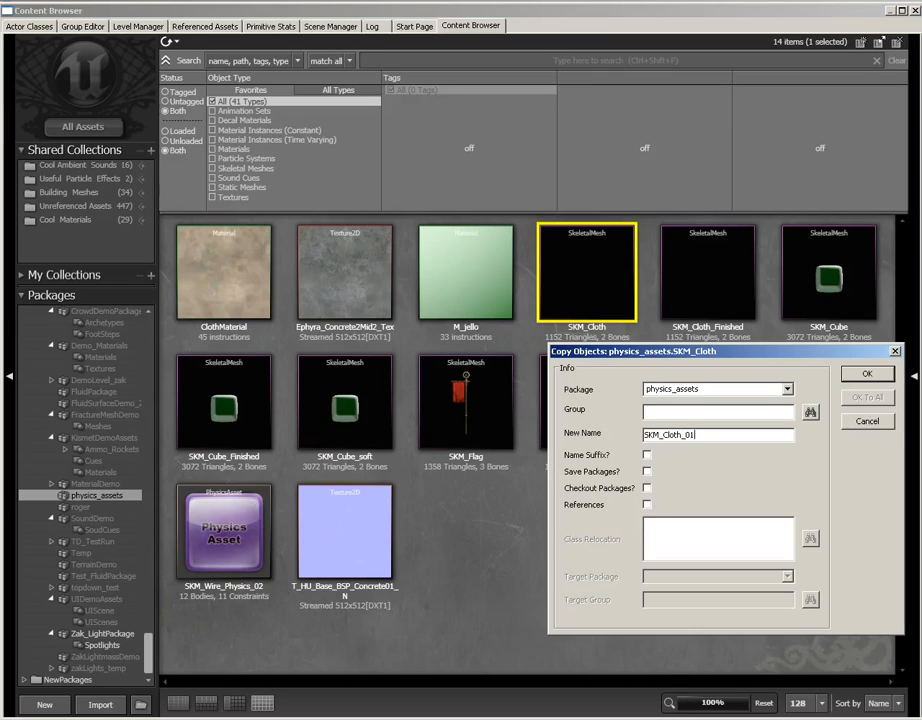
type("_01")
key("Return")
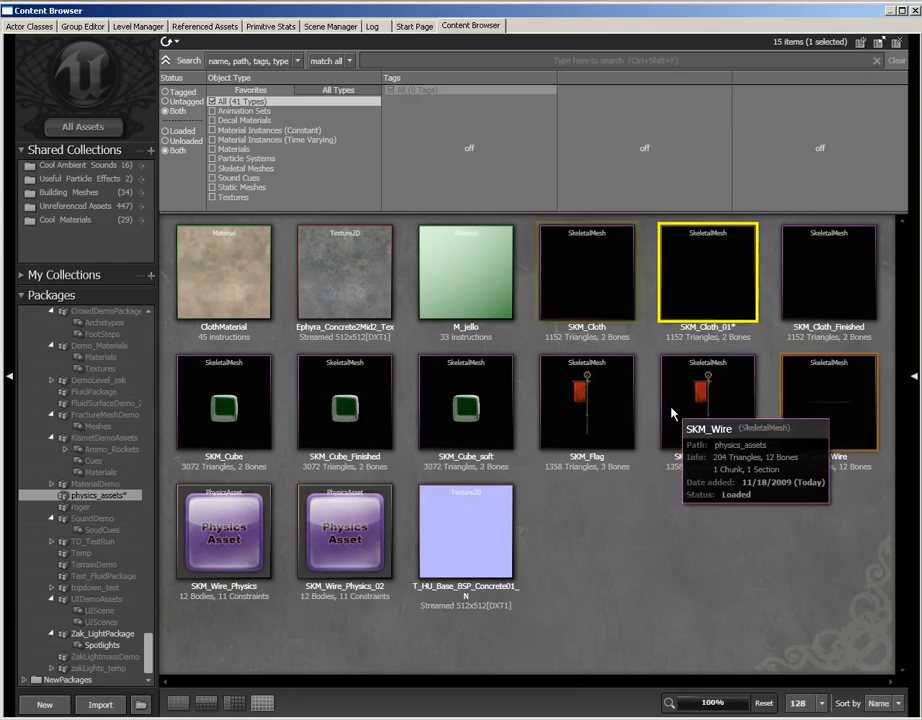
Step: Open SKM_Cloth_01 in the AnimSet Editor and display its bones and bone names on the mesh
double_click(710, 286)
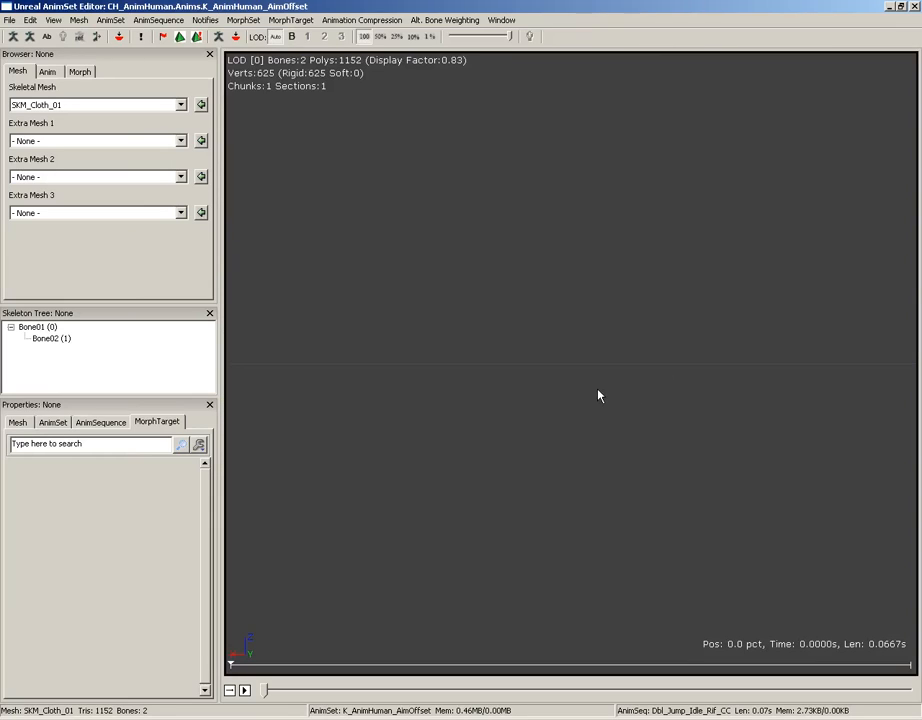
left_click_drag(661, 353, 450, 578)
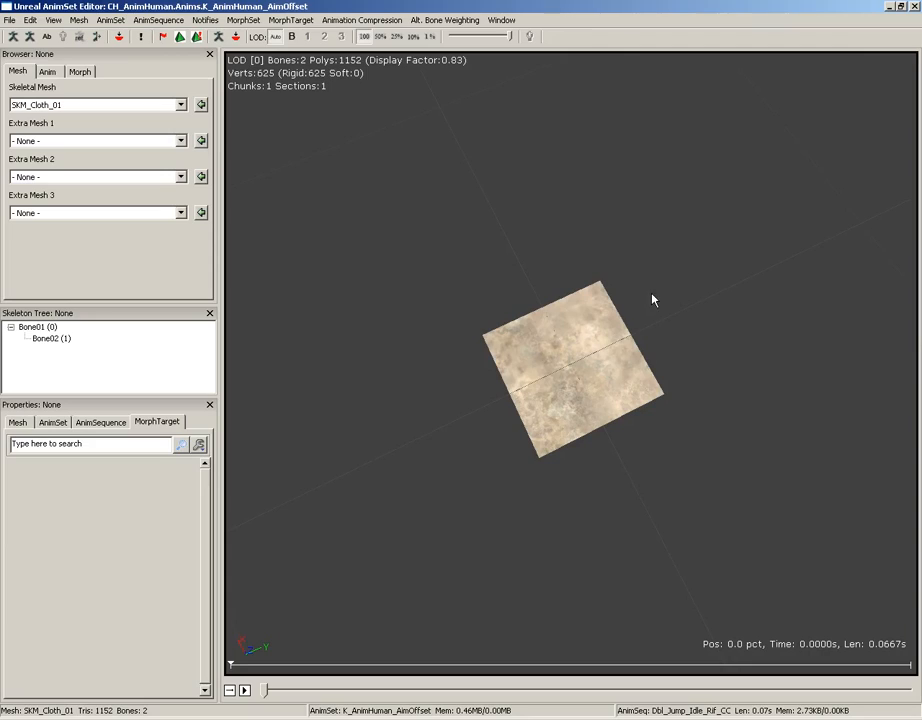
left_click(14, 37)
left_click(46, 37)
left_click_drag(473, 217, 719, 310)
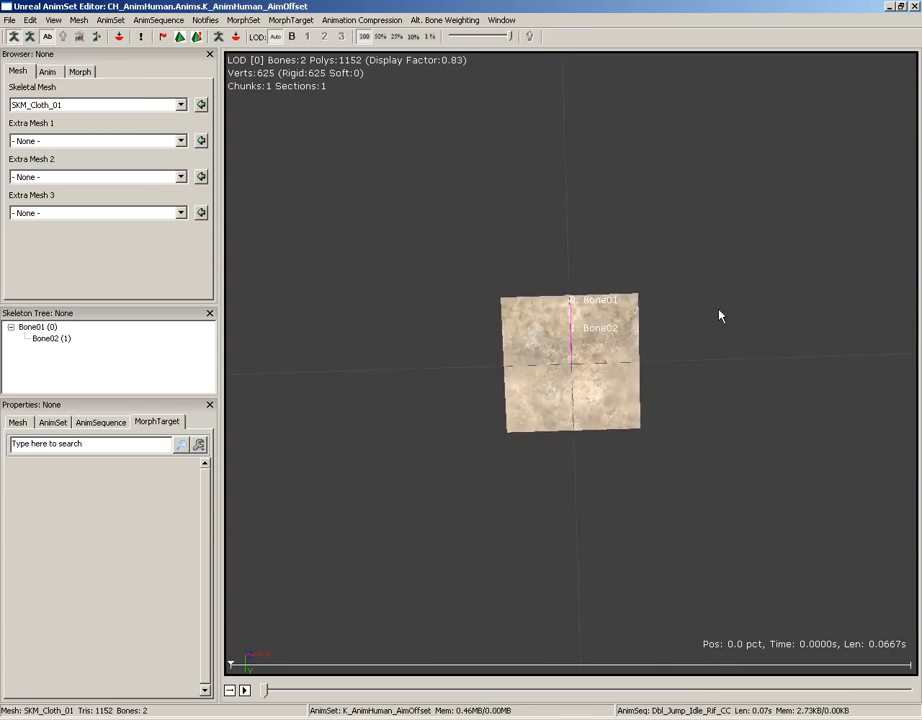
right_click_drag(717, 282, 720, 212)
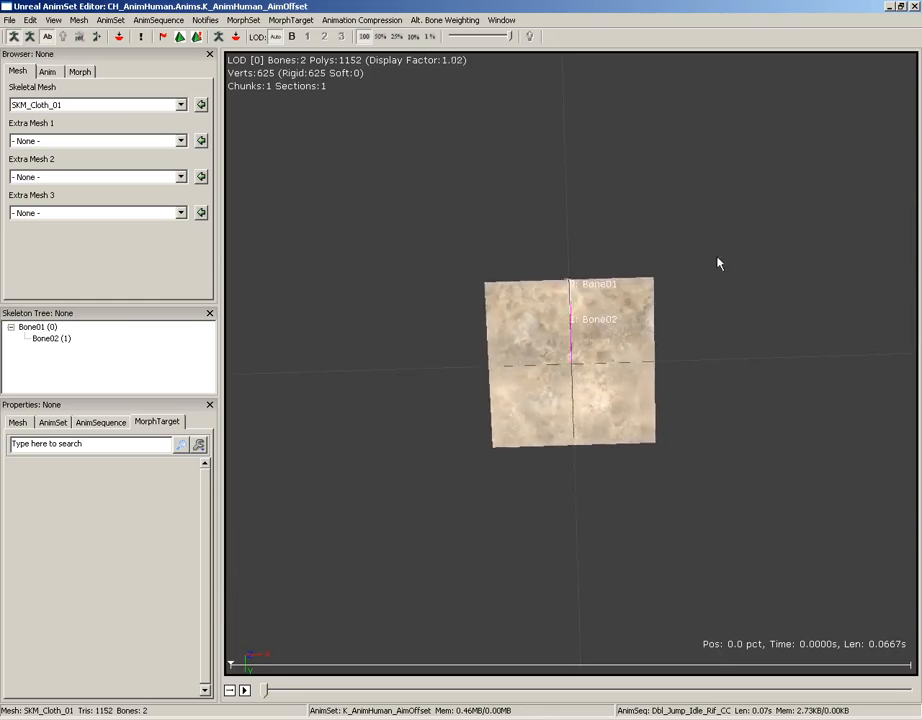
left_click_drag(722, 298, 717, 265)
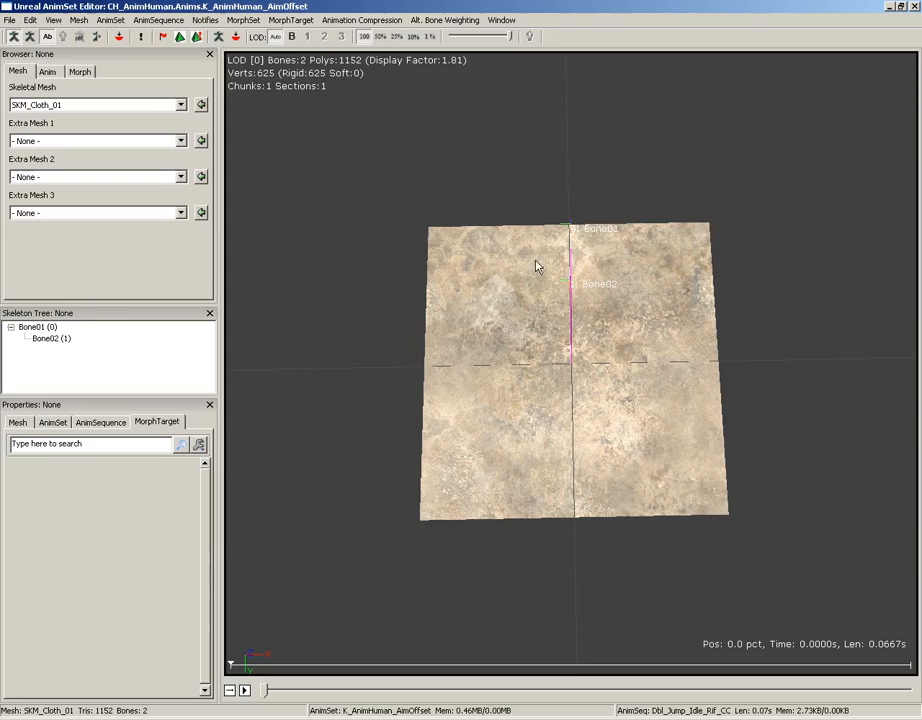
Step: Enable Force CPUSkinning on the cloth mesh and add Bone02 as its cloth bone
left_click(17, 423)
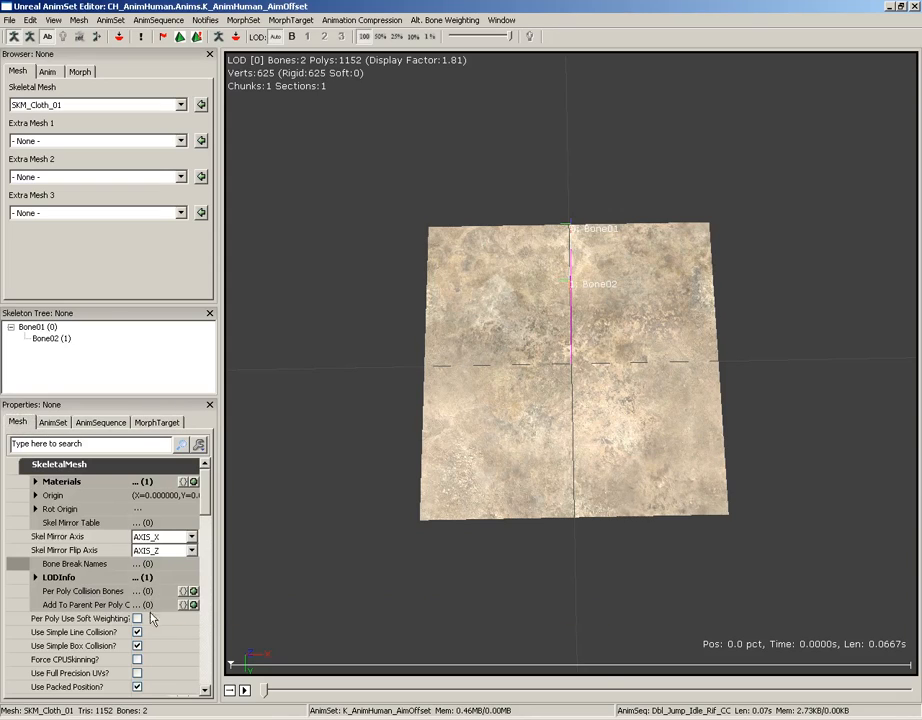
left_click(137, 659)
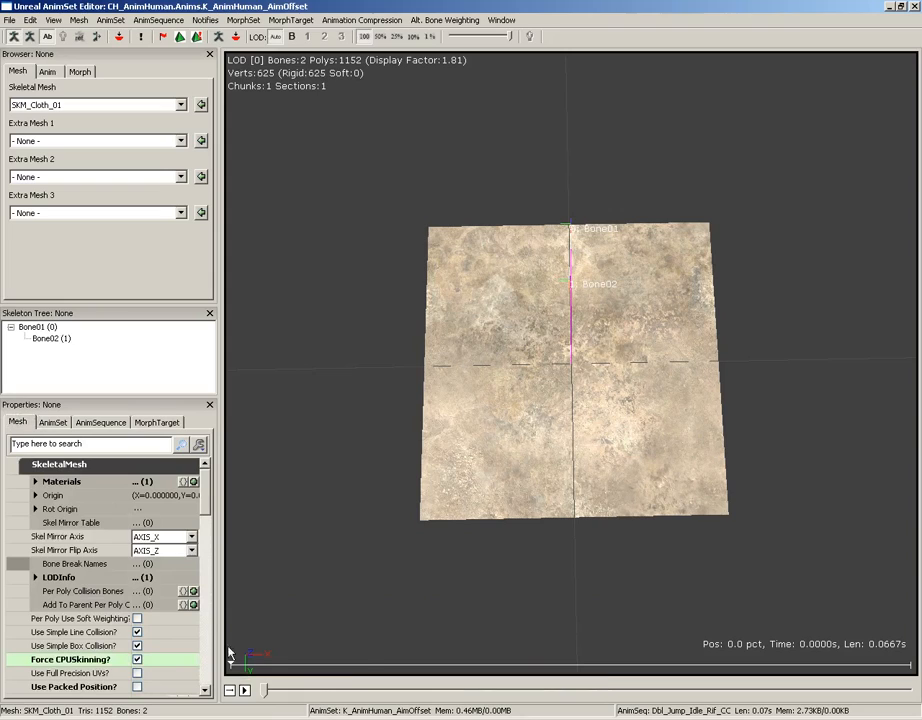
scroll(152, 356, "down", 4)
scroll(207, 518, "down", 4)
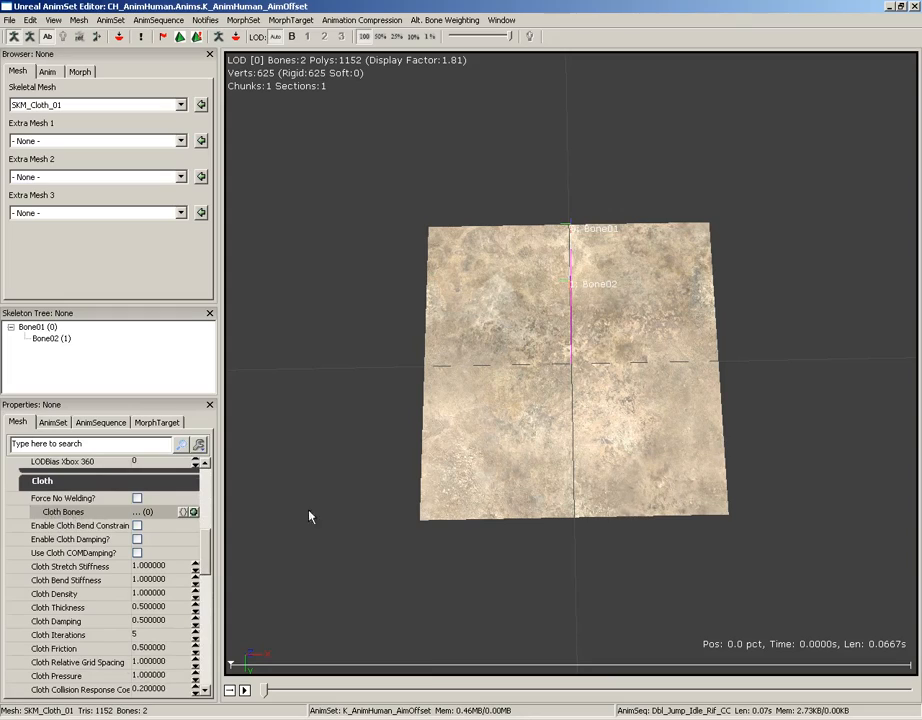
left_click(194, 512)
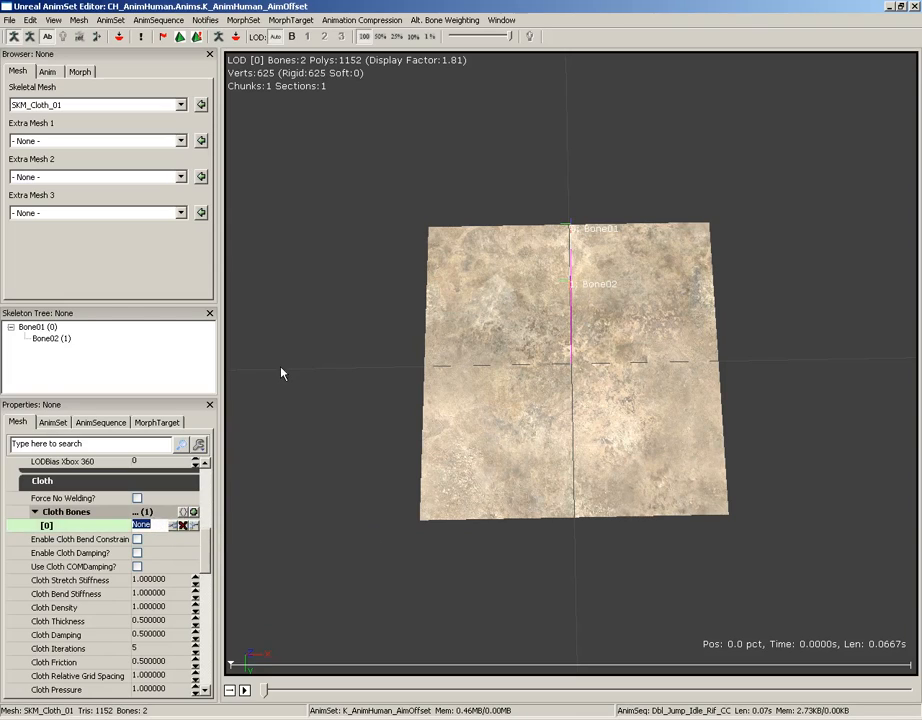
type("Bon")
key("Return")
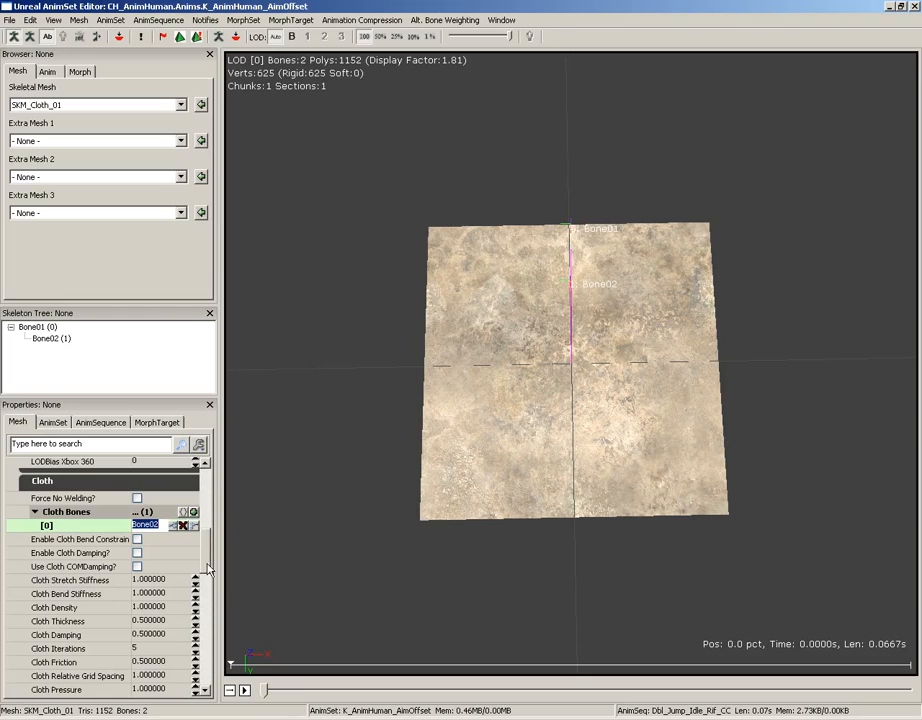
Step: Enable the cloth bend constraints and set Cloth Bend Stiffness to 0.5
left_click(137, 539)
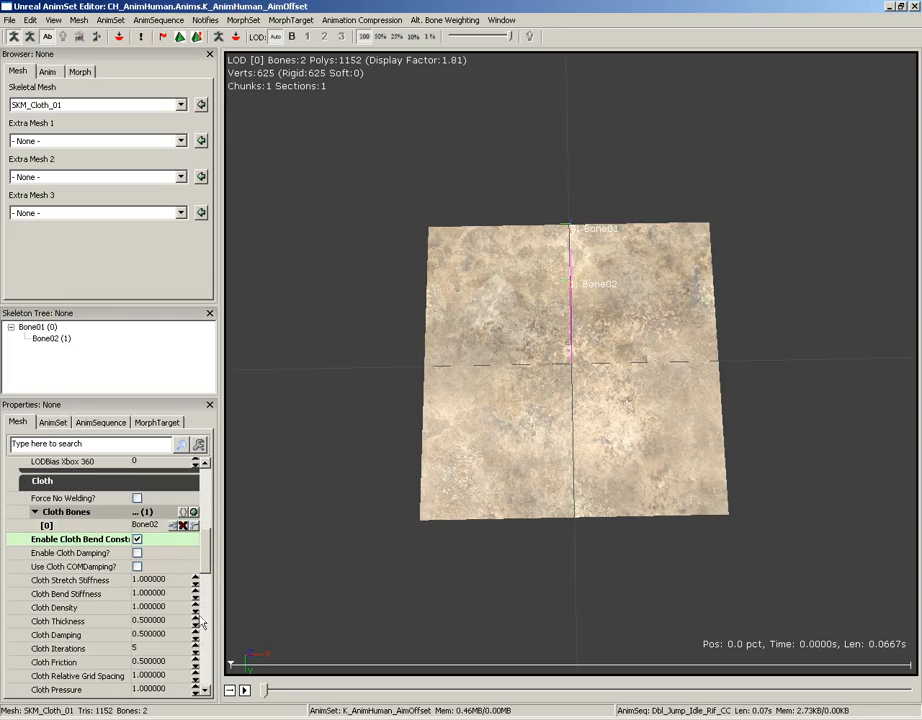
left_click(160, 594)
type("0.5")
key("Return")
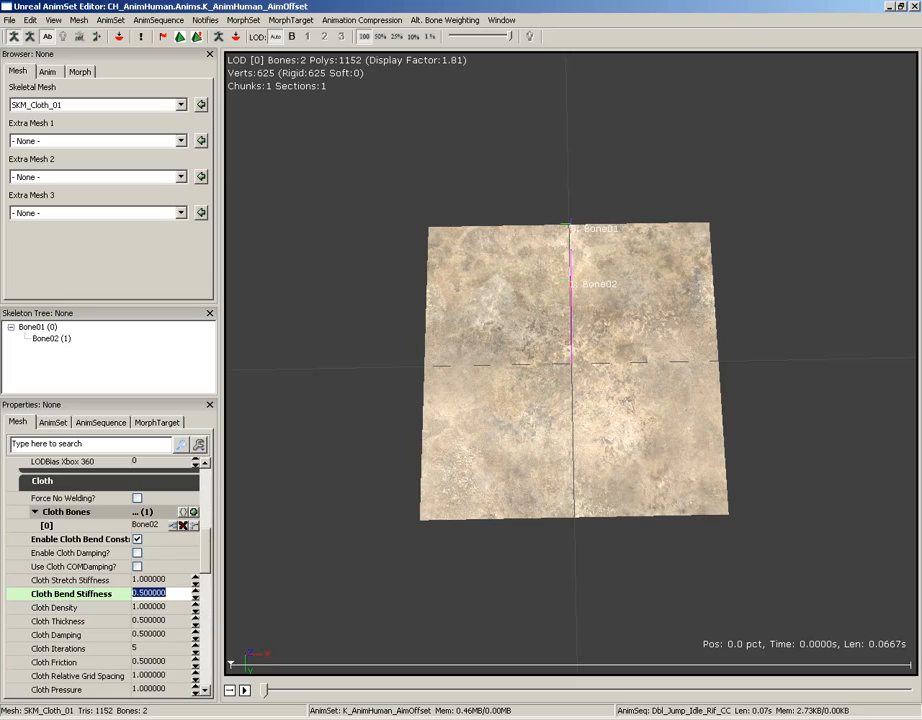
Step: Set Cloth Thickness to 1 and Cloth Damping to 0
left_click(166, 620)
type("1")
key("Return")
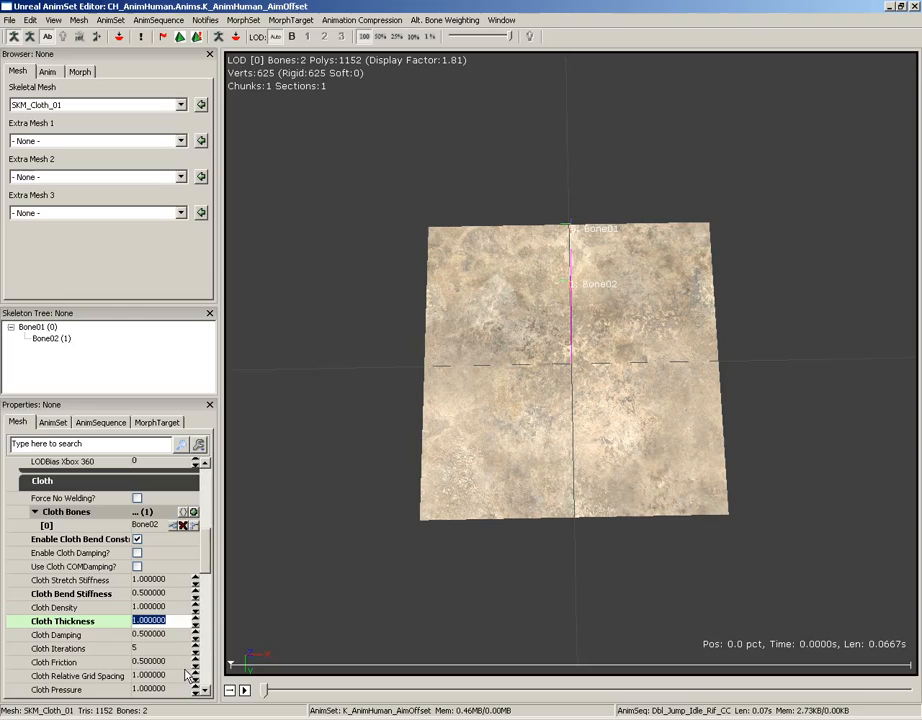
left_click(164, 634)
type("0")
key("Return")
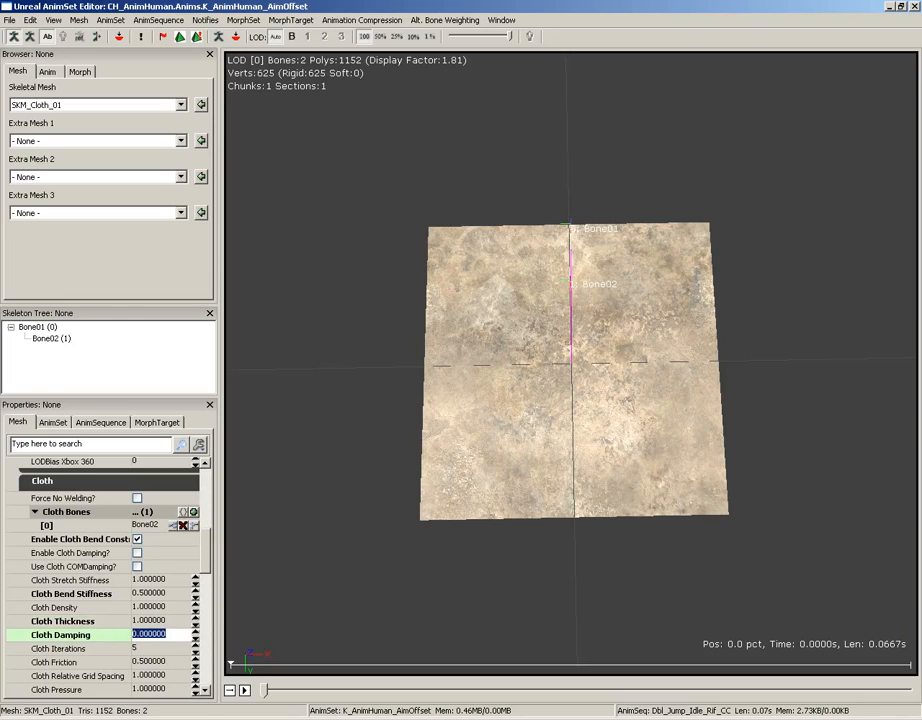
Step: Enable cloth tearing on the mesh and set Cloth Tear Factor to 2
left_click_drag(206, 553, 203, 605)
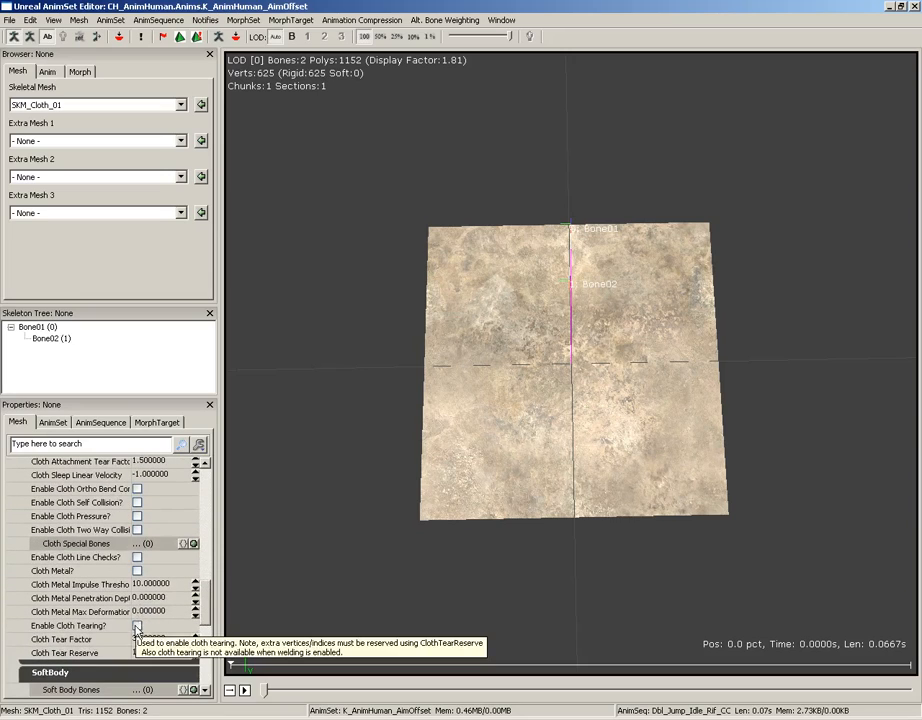
left_click(137, 625)
left_click(150, 639)
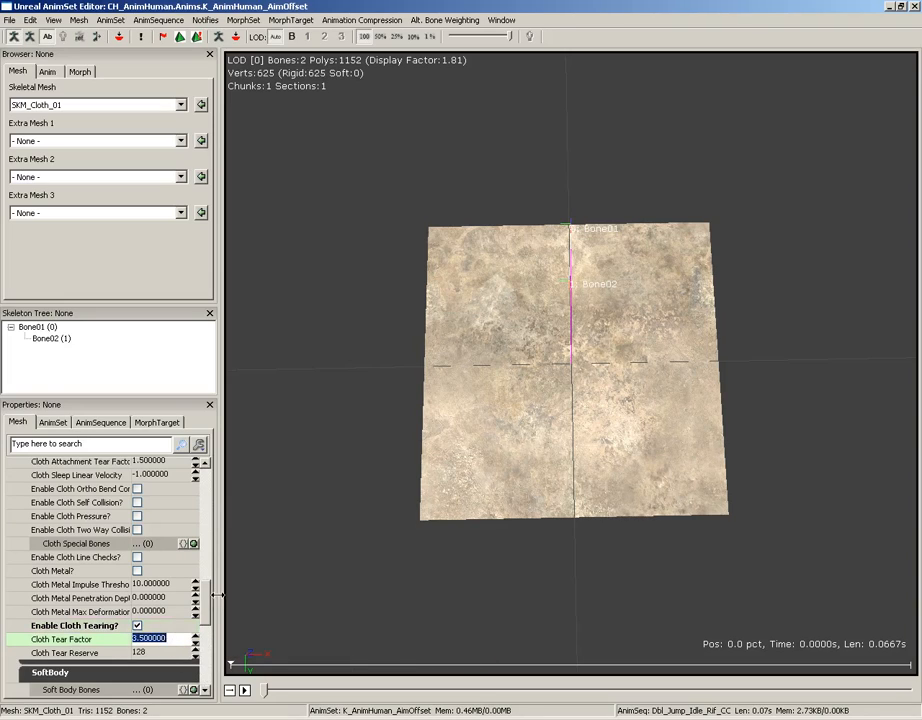
type("2")
key("Return")
scroll(208, 603, "up", 2)
scroll(208, 603, "up", 1)
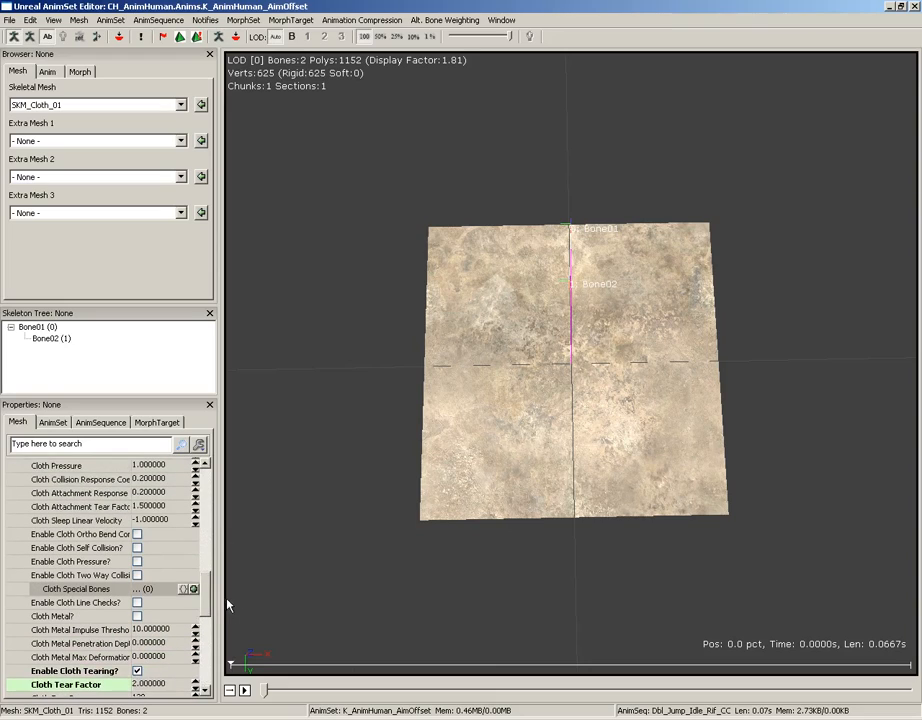
left_click_drag(210, 603, 209, 578)
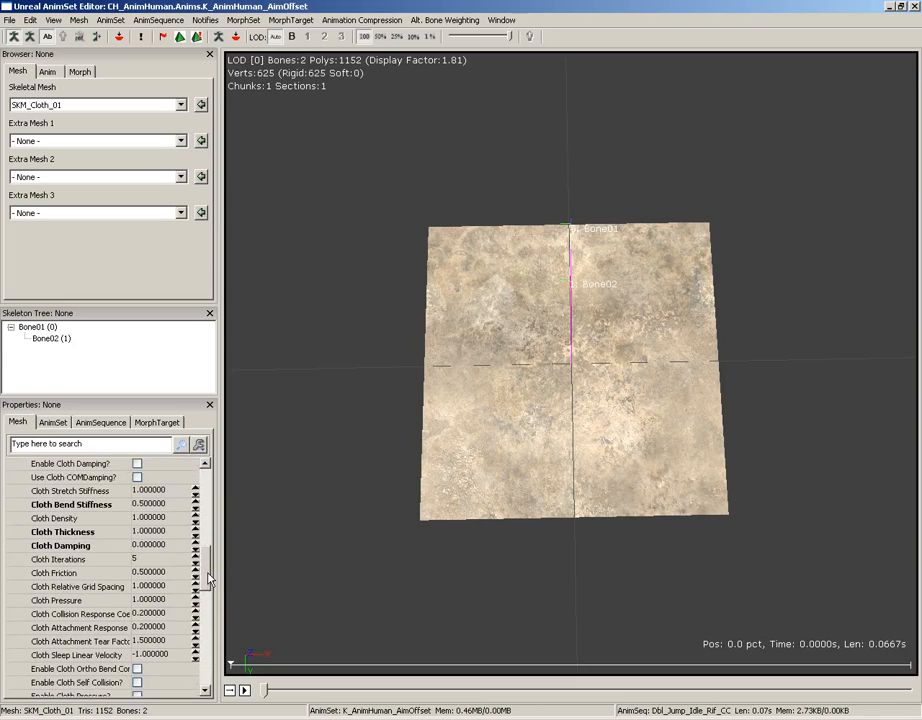
Step: Run the cloth simulation preview and examine how the cloth hangs and moves from different angles
left_click_drag(232, 489, 308, 469)
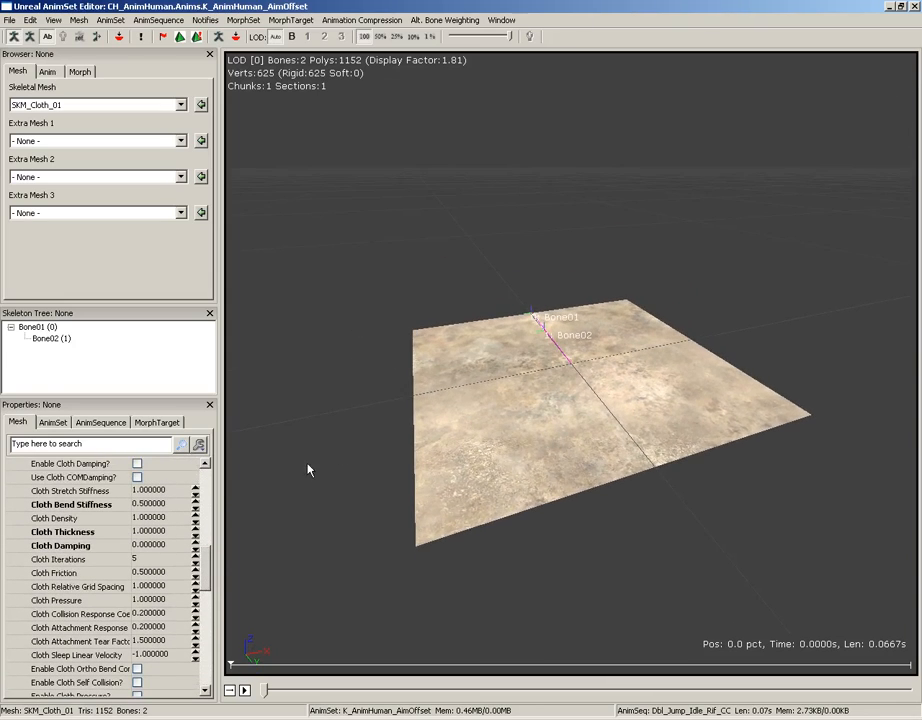
left_click(163, 38)
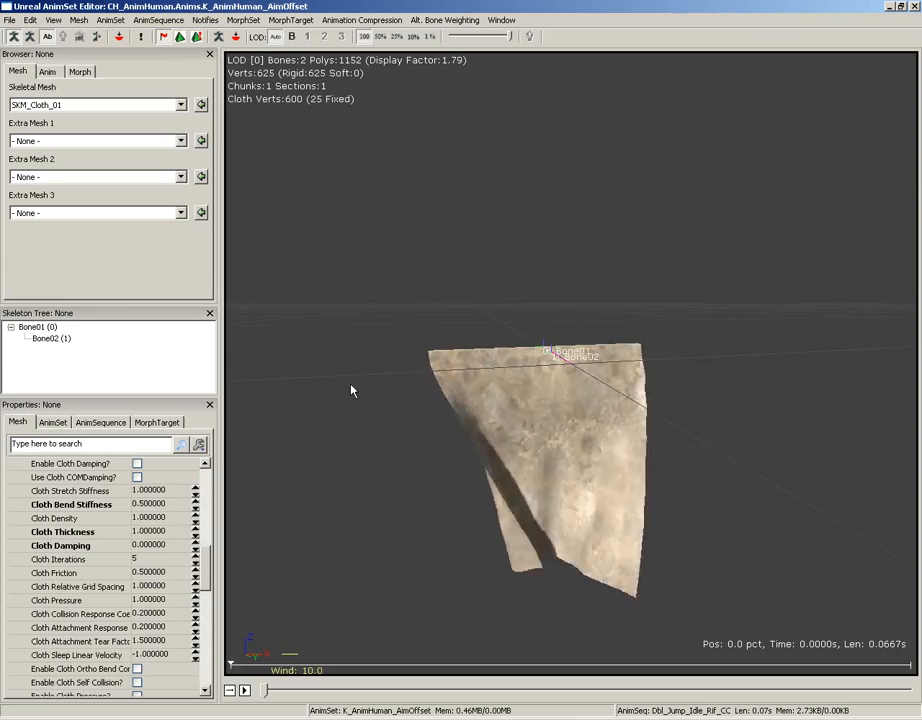
left_click_drag(350, 387, 385, 445)
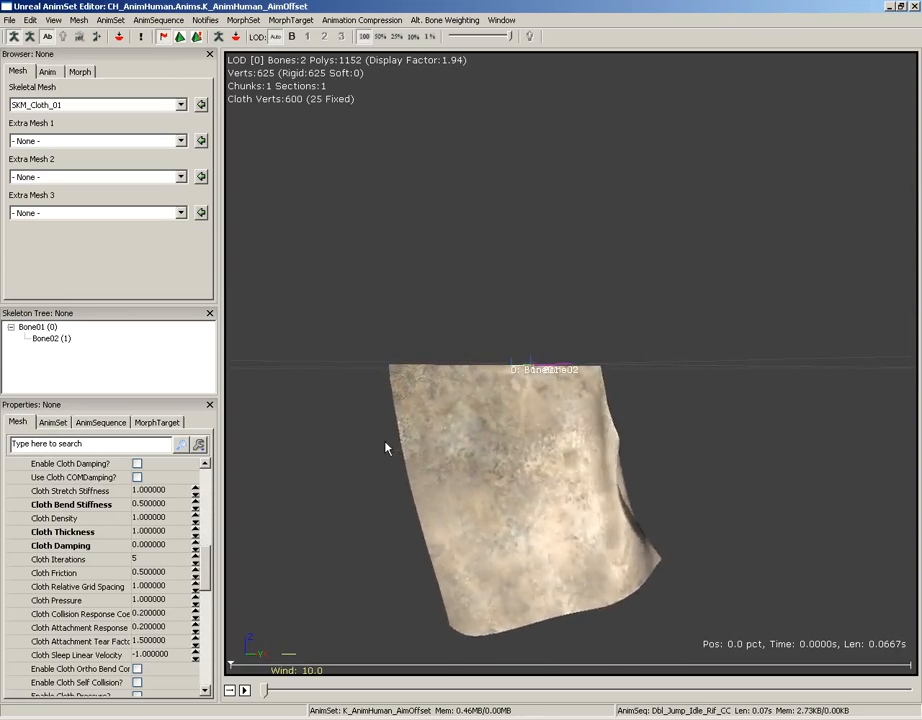
left_click_drag(656, 438, 767, 428)
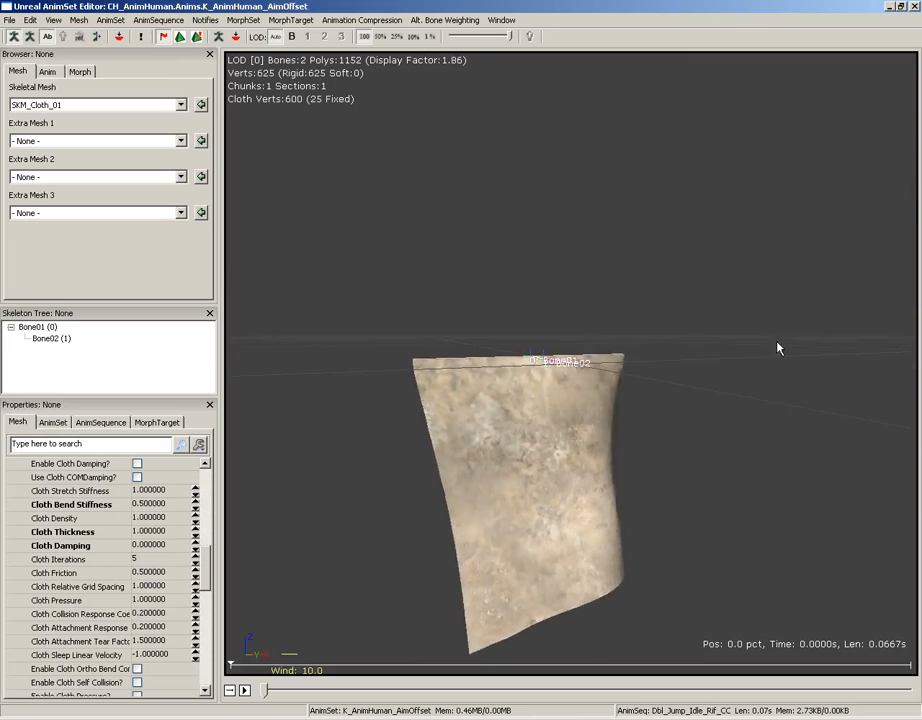
Step: Close the AnimSet Editor, save the physics_assets package and return to the level
left_click(914, 7)
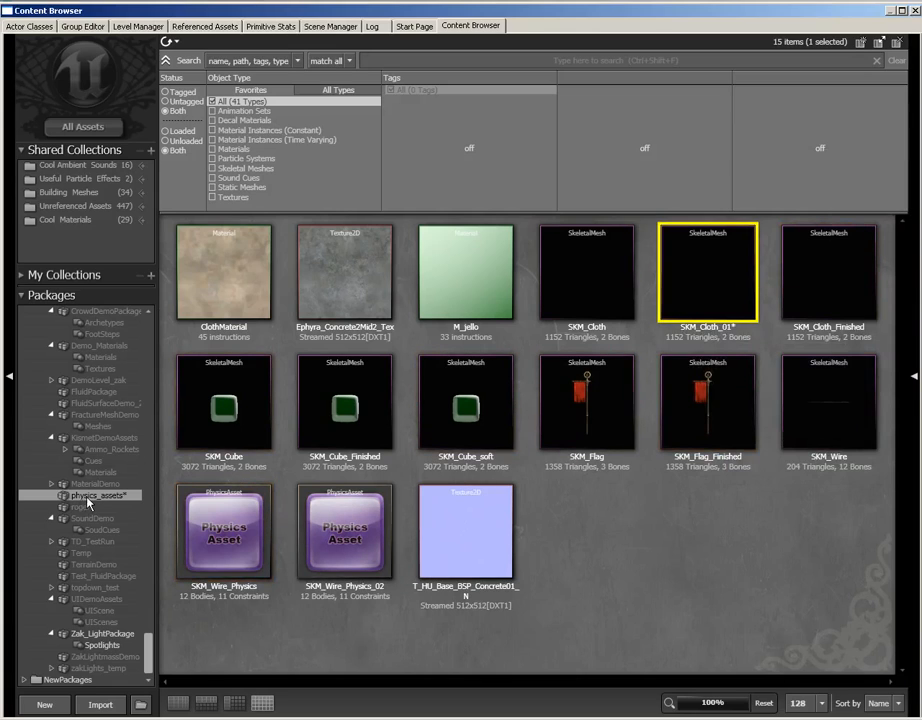
key("ctrl+s")
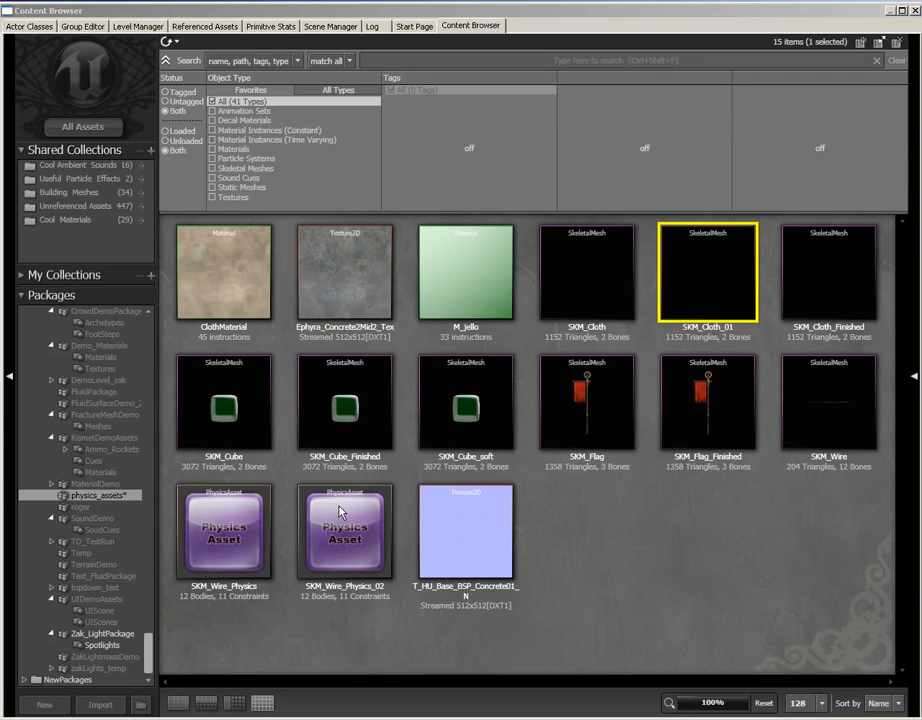
left_click(916, 11)
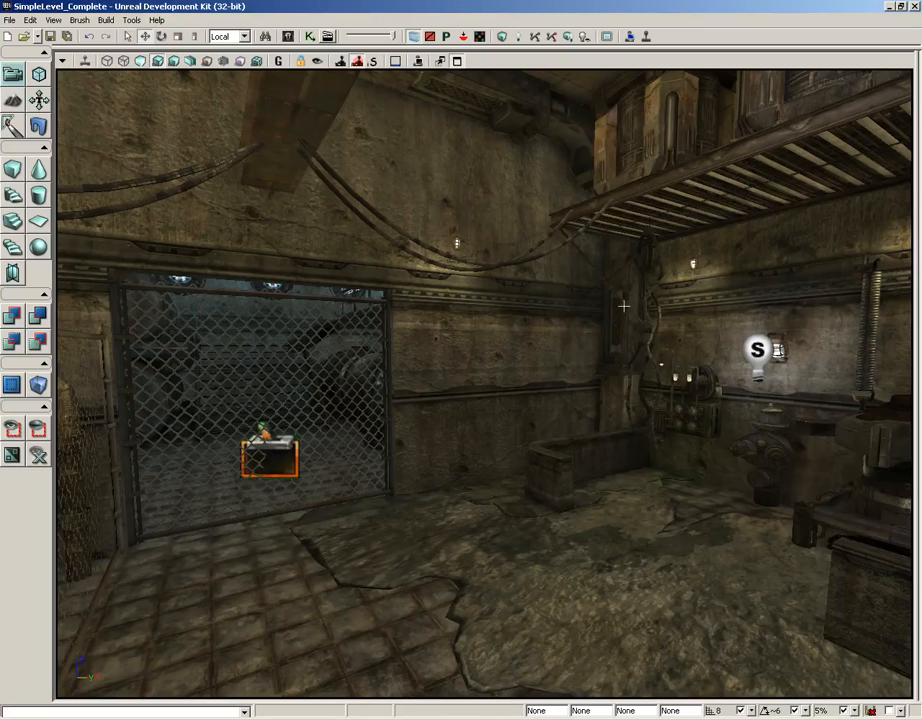
Step: Place SKM_Cloth_01 as a SkeletalMesh actor at the metal shelf above the stacked crates
left_click_drag(512, 432, 296, 405)
right_click_drag(296, 406, 182, 340)
right_click(520, 240)
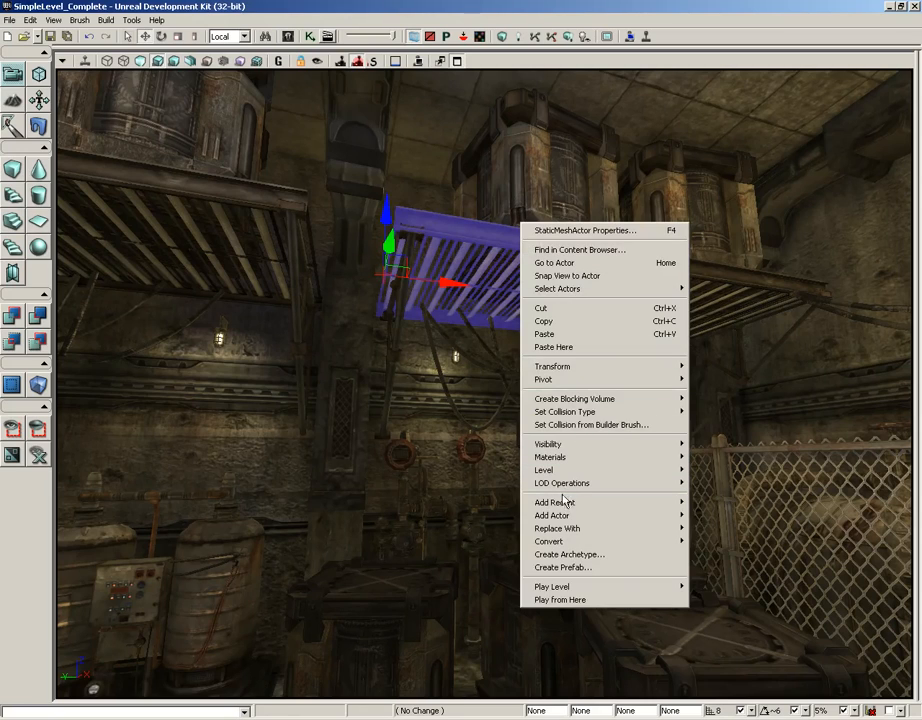
mouse_move(565, 520)
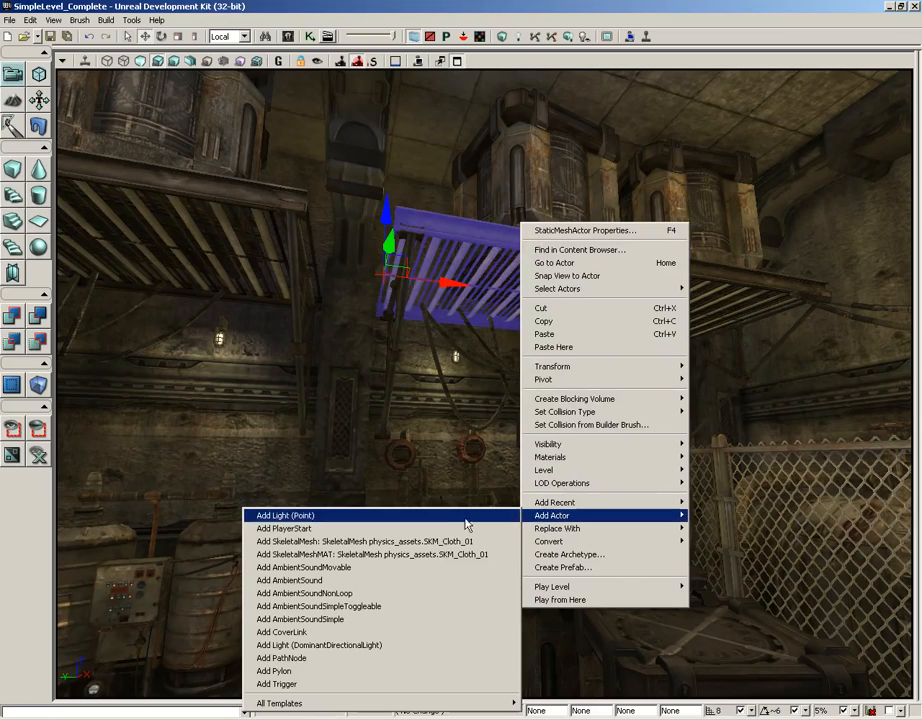
left_click(331, 543)
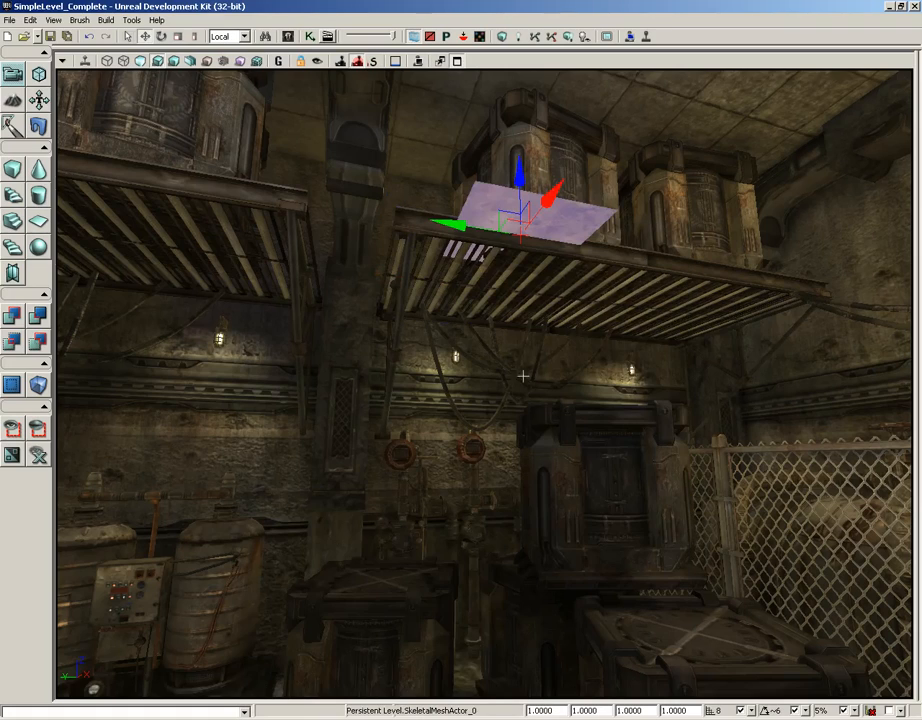
Step: Move the cloth actor along its X axis, out in front of the metal shelf
right_click_drag(329, 545, 332, 199)
left_click_drag(382, 222, 413, 213)
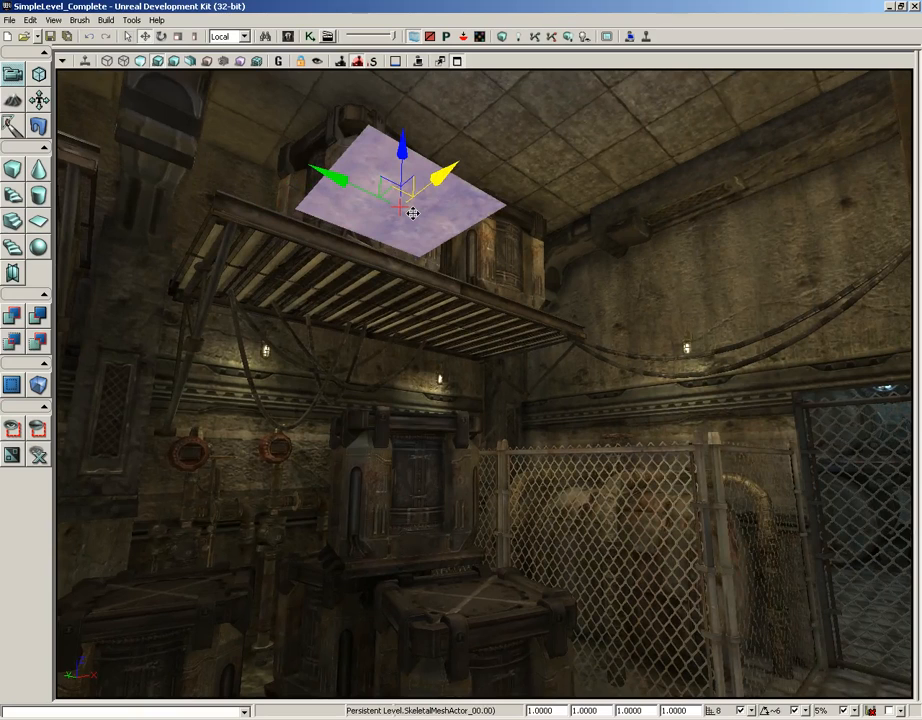
right_click_drag(442, 344, 459, 344)
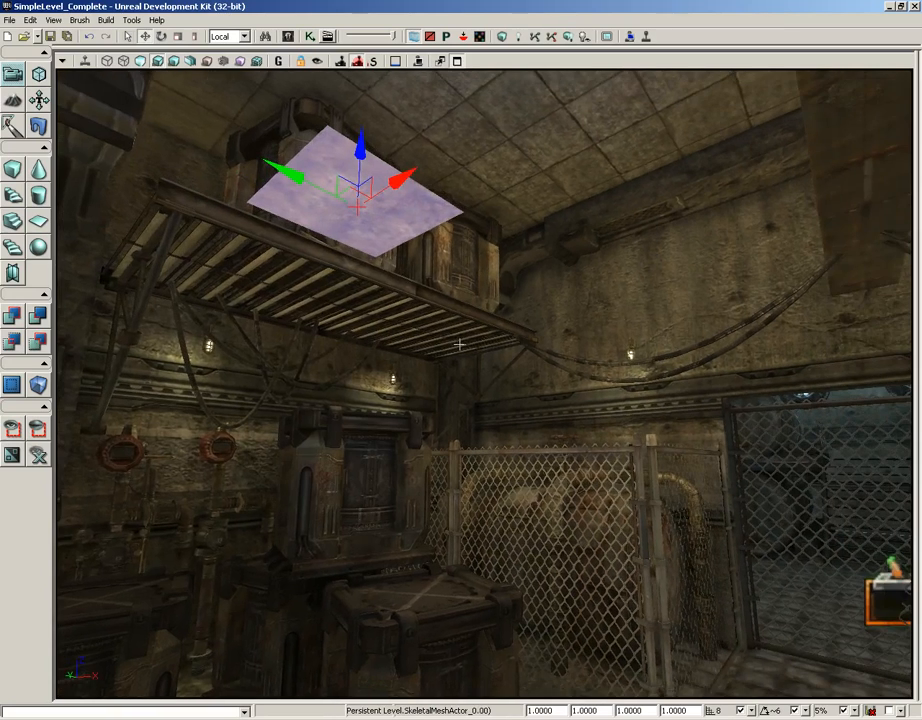
Step: Rotate the cloth actor a quarter turn about its vertical axis in front of the metal shelf
middle_click_drag(457, 355, 455, 294)
right_click_drag(455, 294, 442, 298)
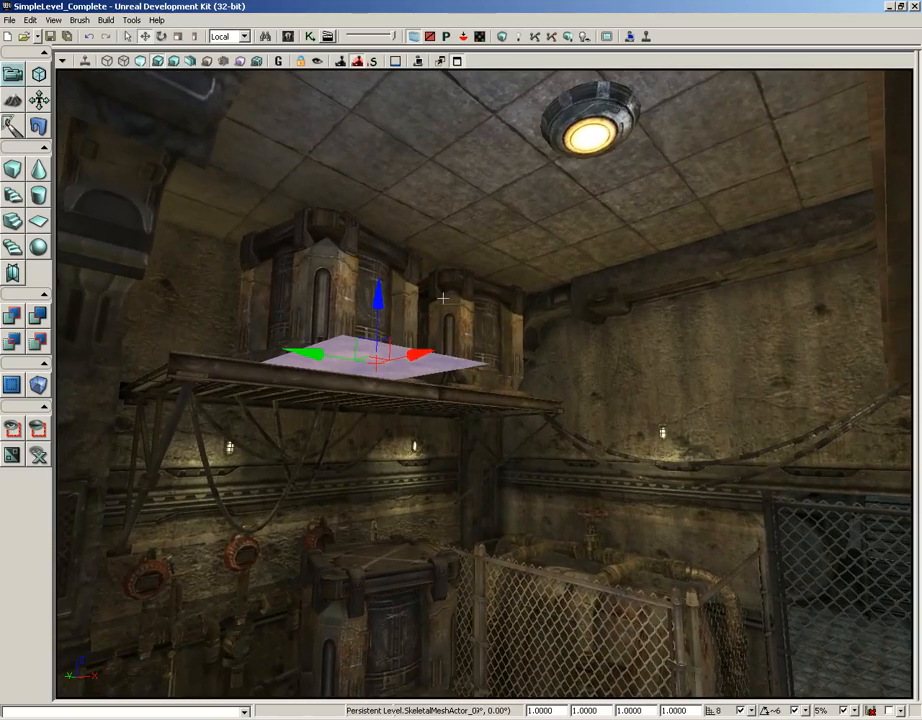
key("space")
right_click_drag(508, 410, 500, 434)
left_click_drag(500, 434, 510, 345)
middle_click_drag(510, 345, 496, 265)
right_click_drag(496, 265, 517, 360)
left_click_drag(517, 360, 517, 345)
left_click_drag(477, 313, 138, 318)
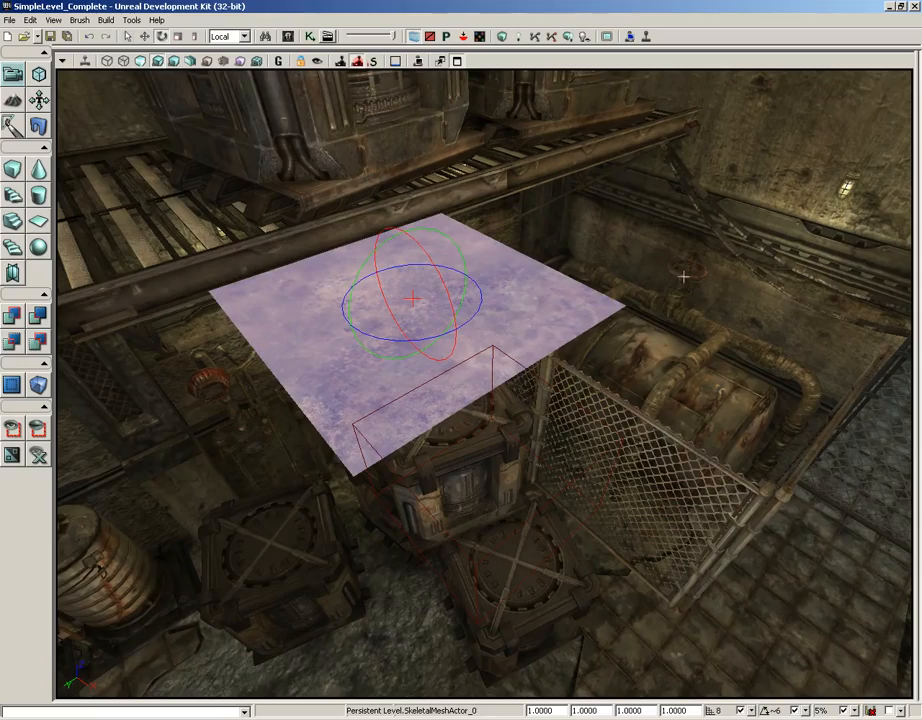
left_click_drag(707, 384, 704, 374)
left_click_drag(449, 357, 590, 421)
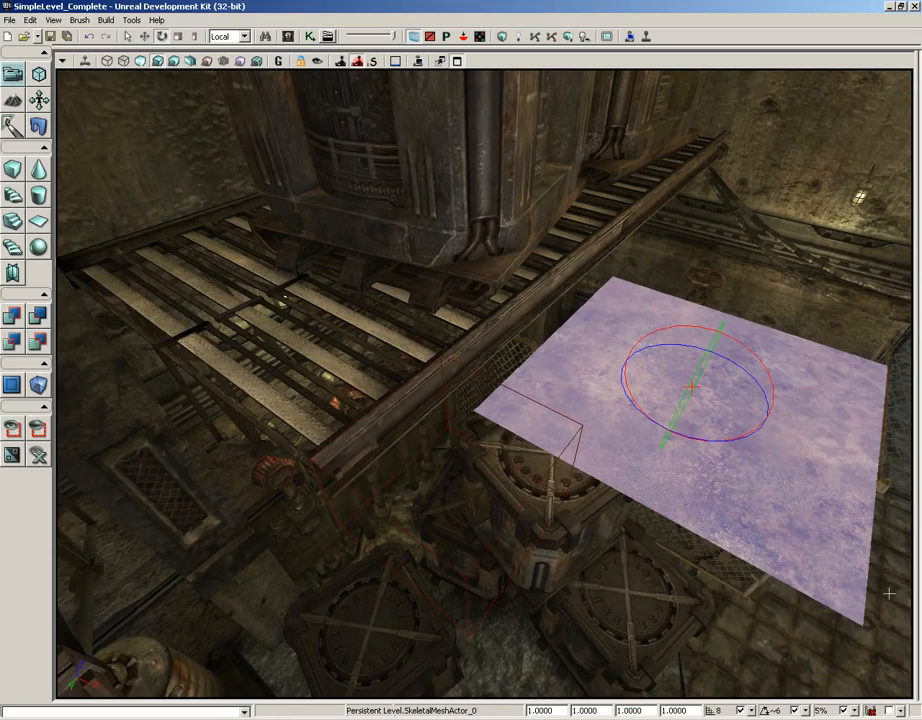
Step: Enable Cloth Awake On Startup and Enable Cloth Simulation in the Cloth properties of the cloth actor's Skeletal Mesh Component
key("F4")
right_click_drag(494, 593, 525, 540)
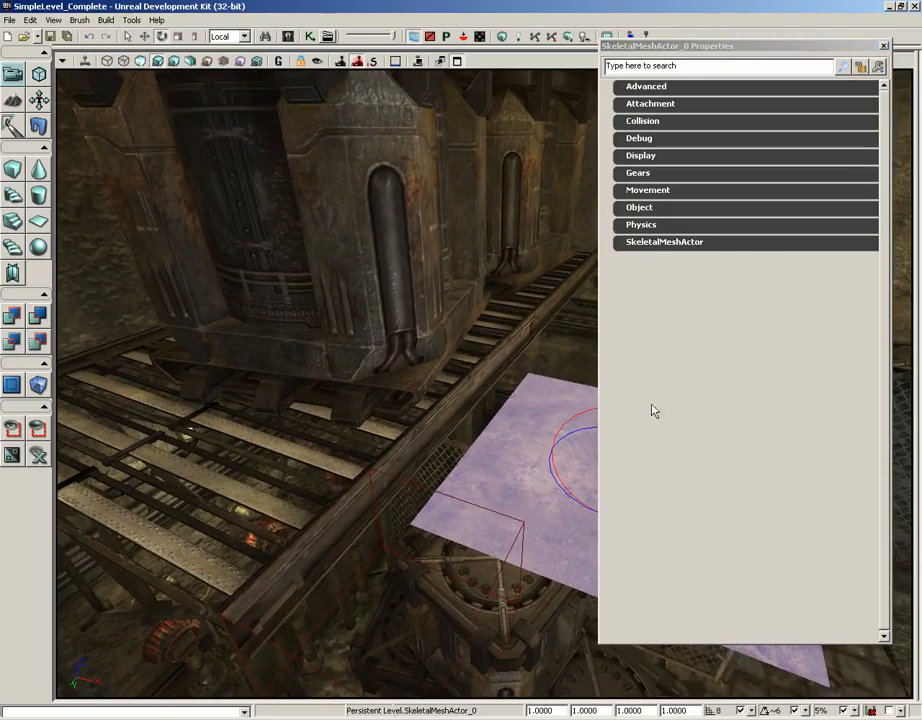
left_click(655, 244)
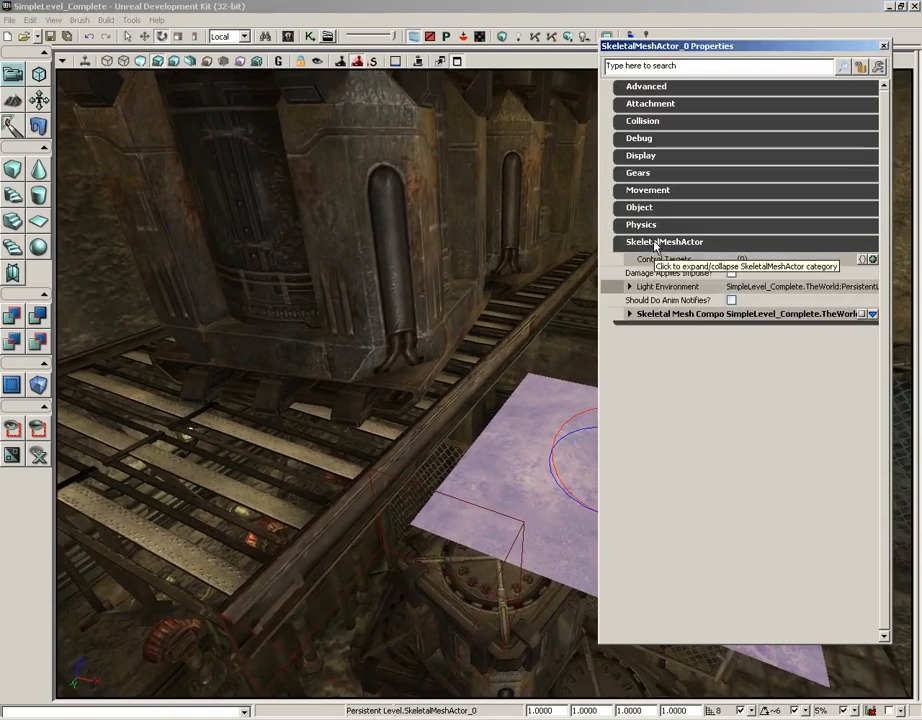
left_click(645, 315)
left_click(658, 328)
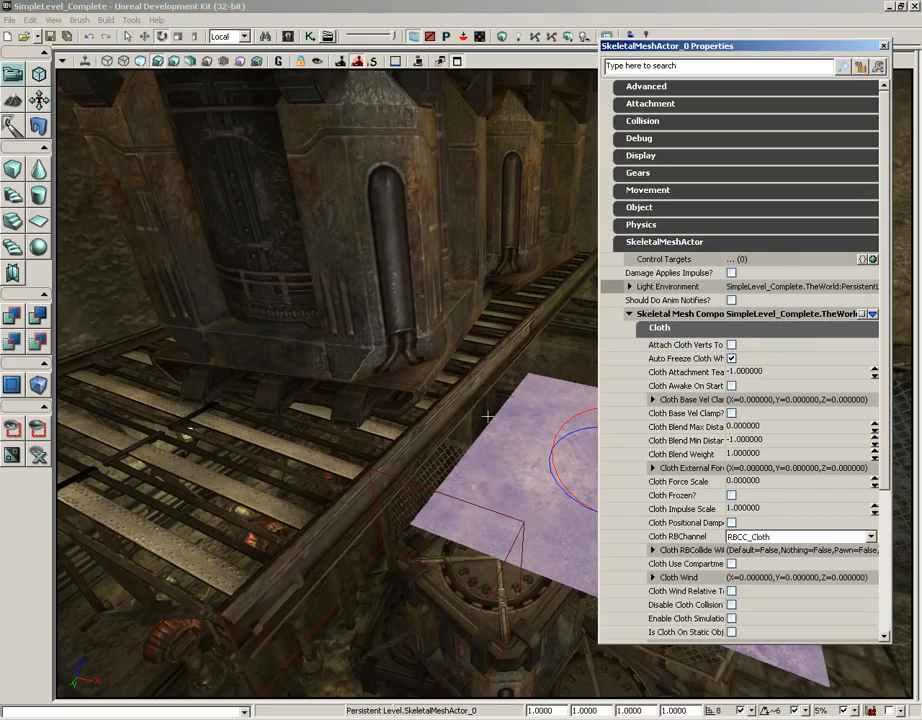
key("f")
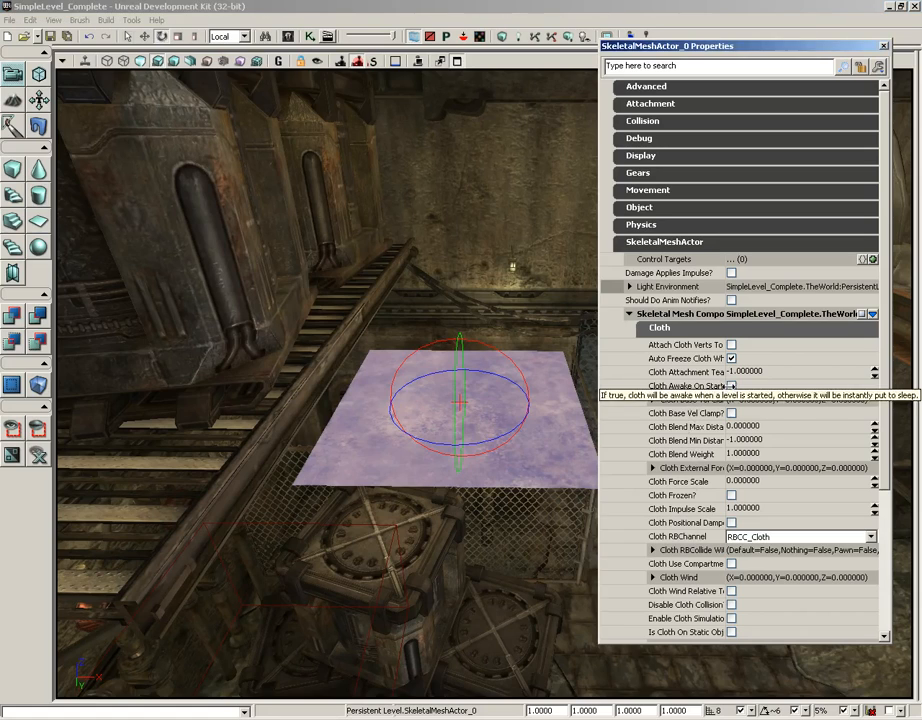
left_click_drag(726, 382, 772, 385)
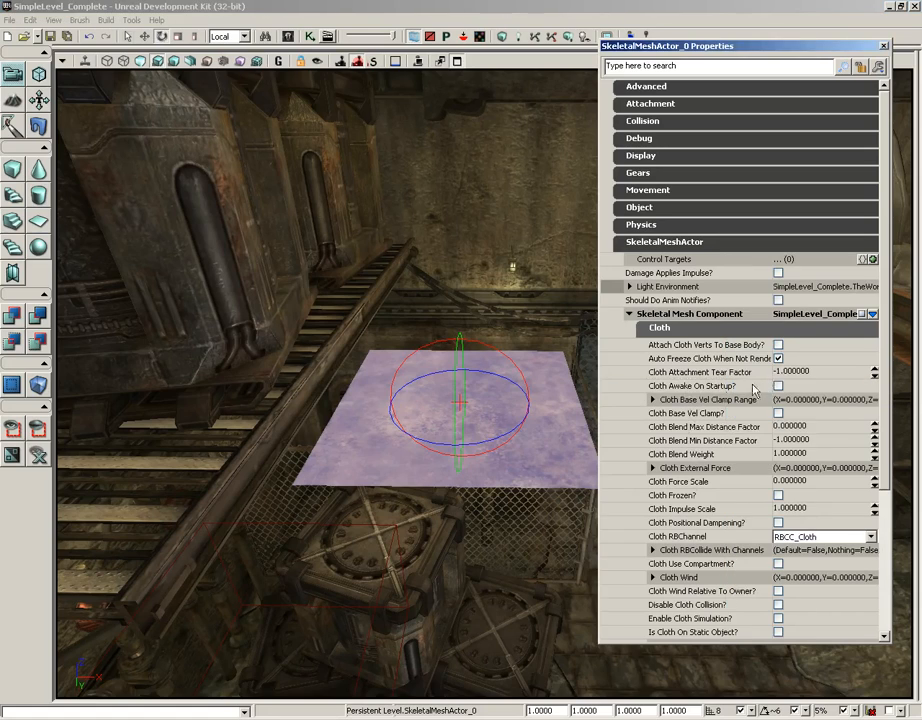
left_click(778, 386)
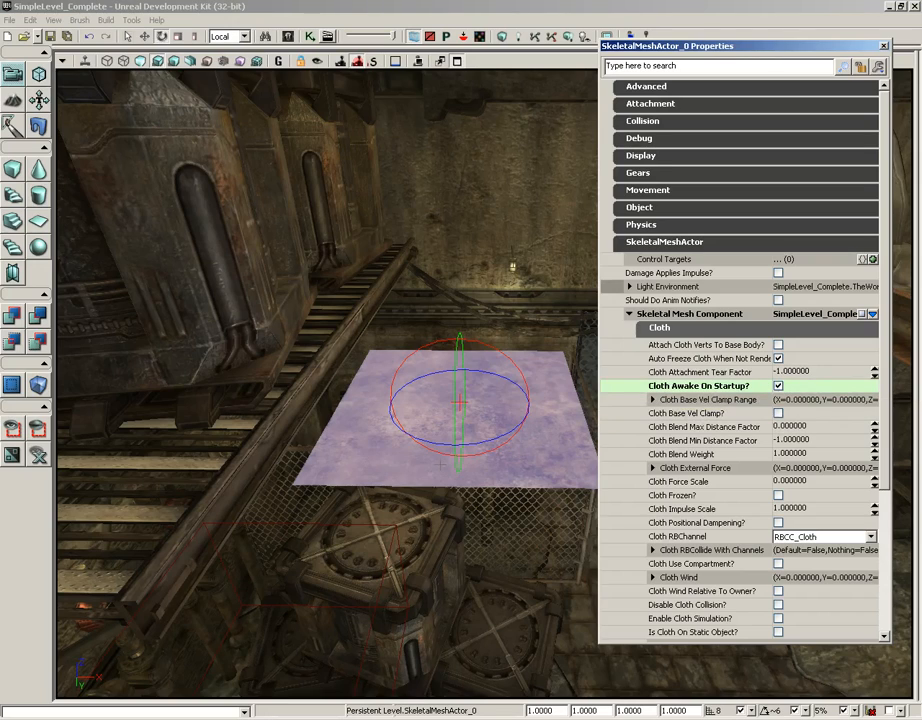
left_click(778, 619)
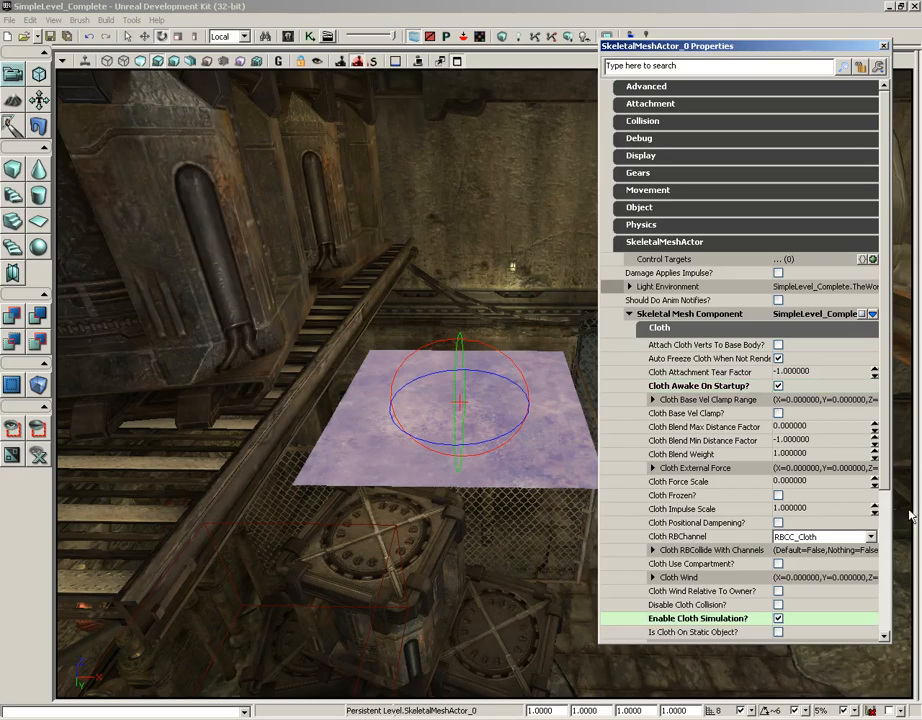
Step: Set the cloth to collide with the Default and Gameplay Physics channels, and close the actor's properties
scroll(664, 451, "down", 3)
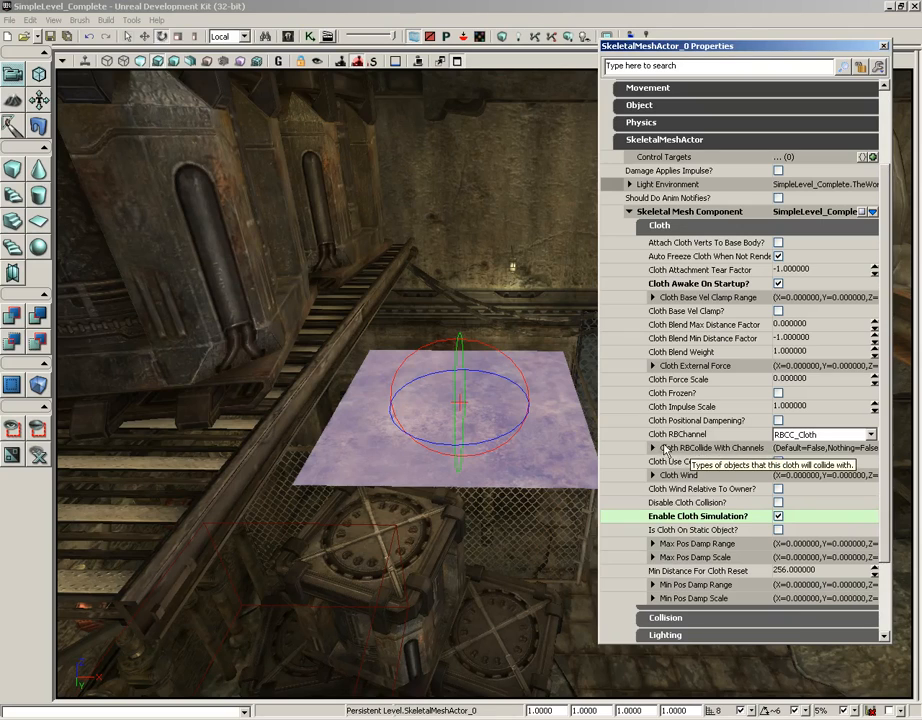
left_click(655, 448)
scroll(771, 424, "down", 3)
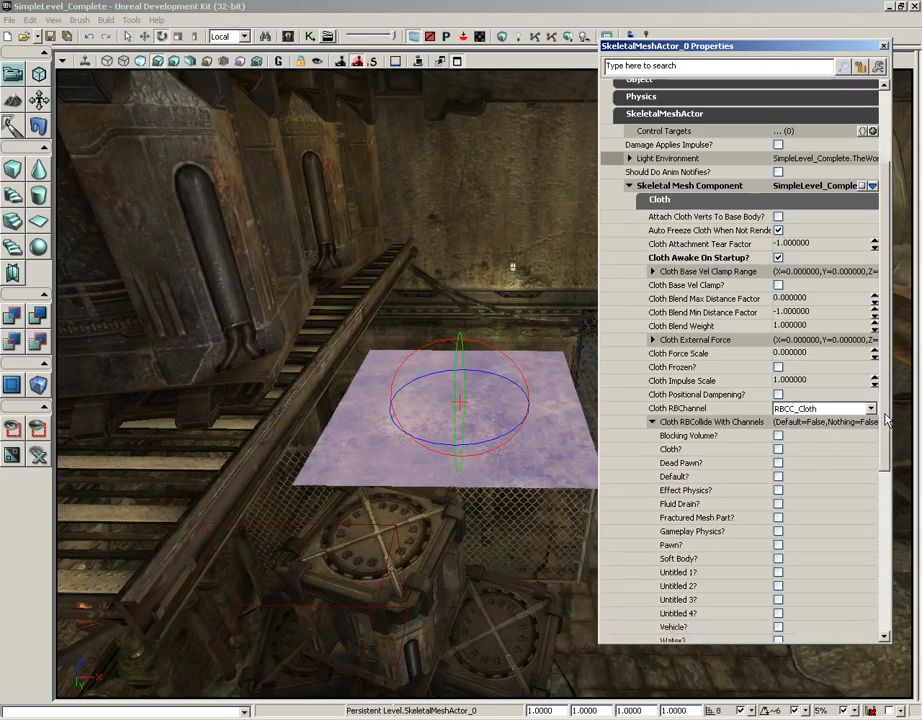
left_click(778, 407)
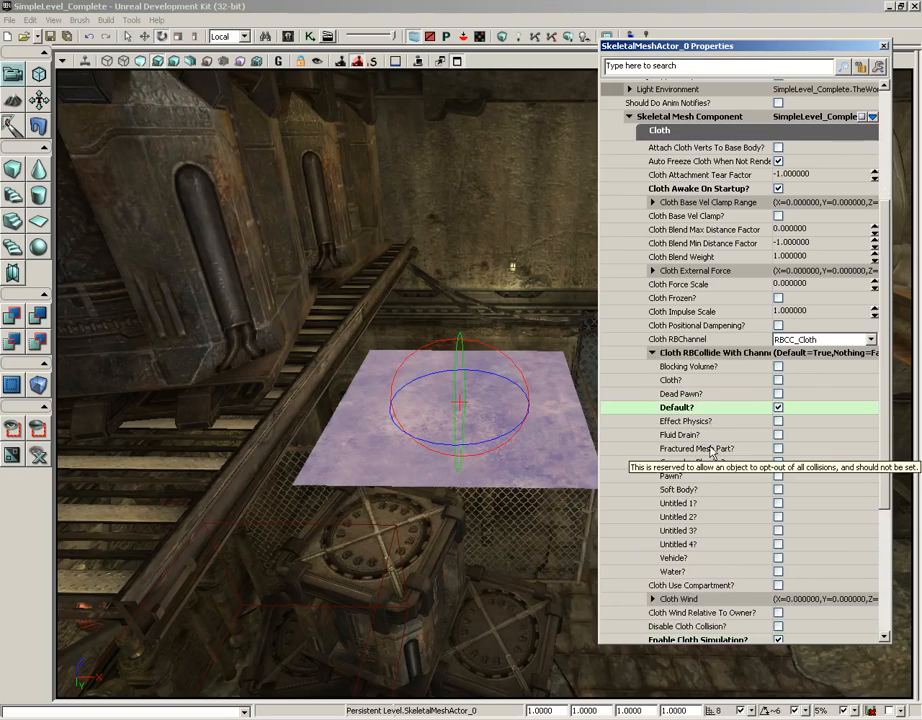
left_click(778, 462)
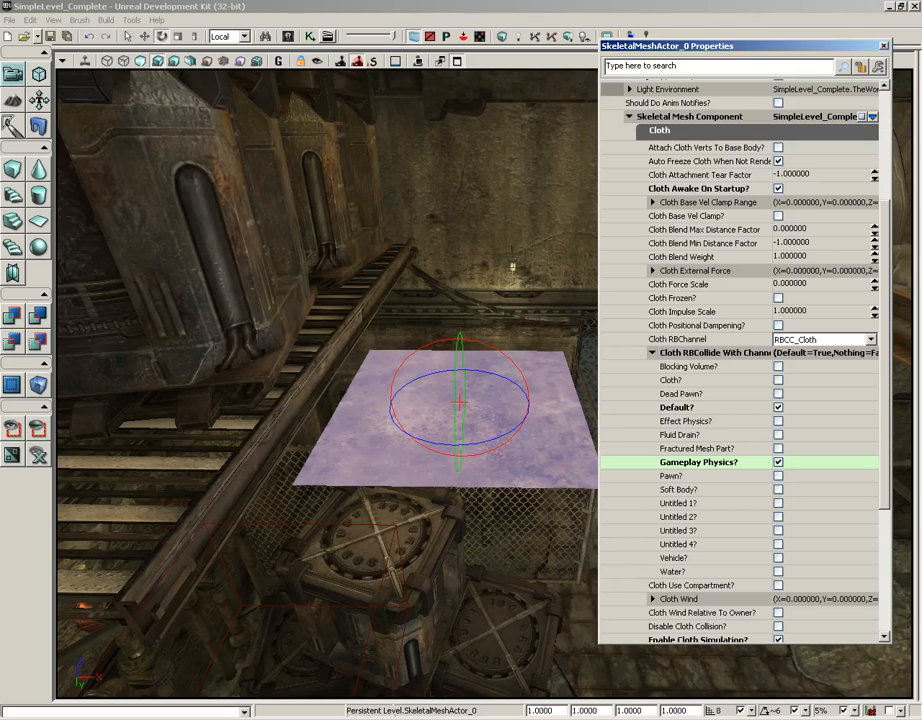
left_click(883, 47)
Step: Play the level from the floor beside the crates, examine how the cloth behaves in game, and end the play session
right_click(660, 642)
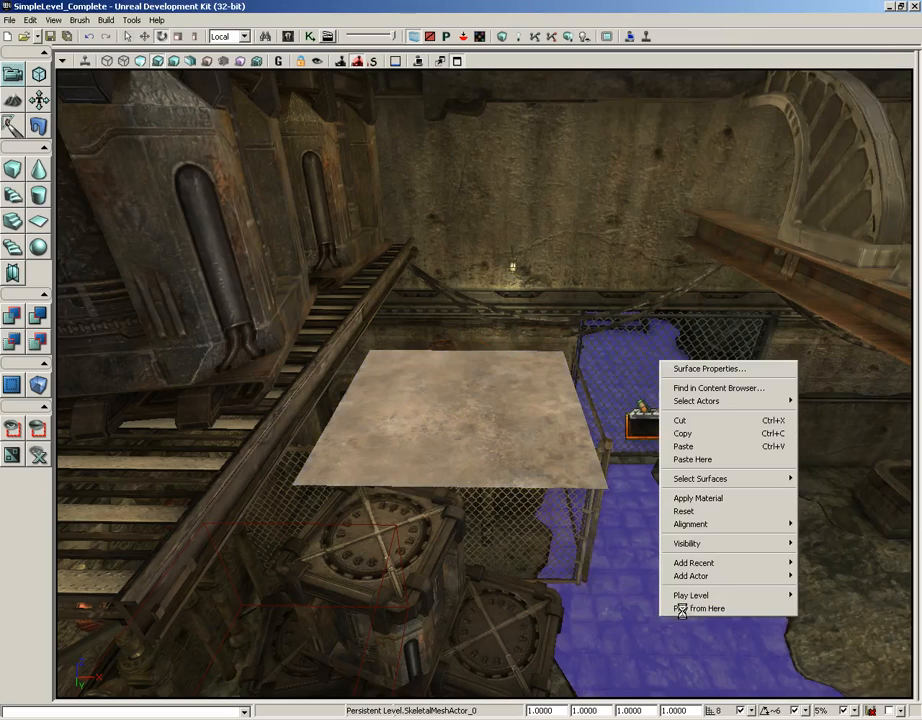
left_click(679, 639)
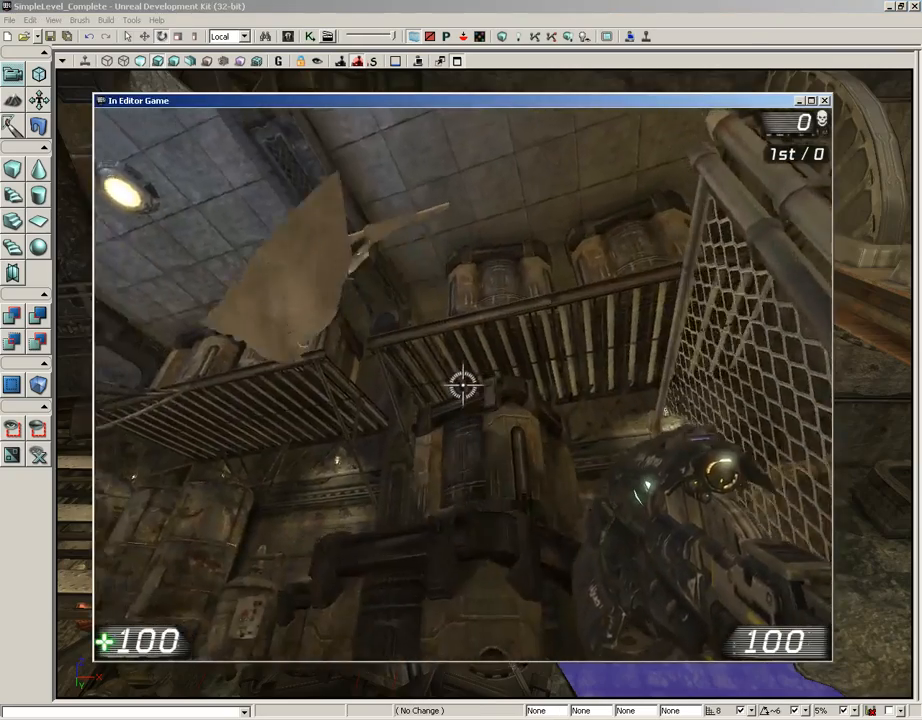
key("a")
key("s")
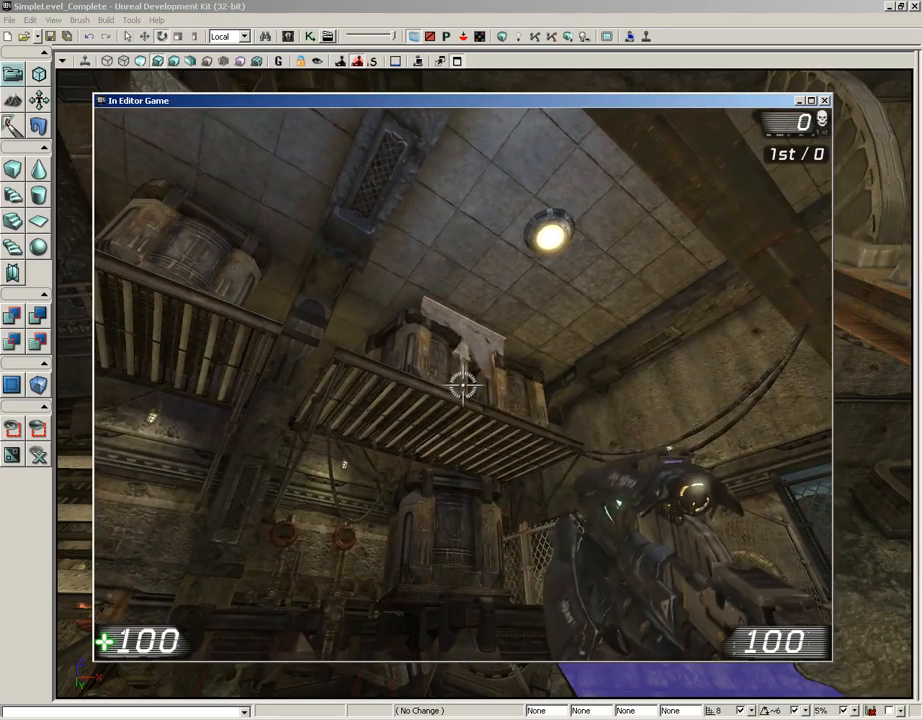
key("Escape")
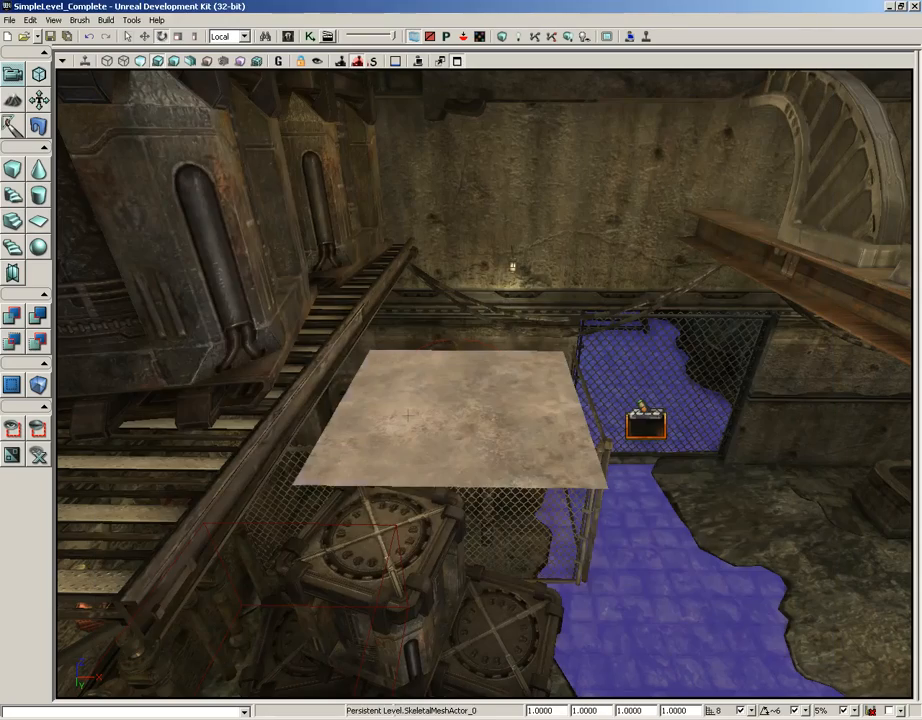
Step: Scale the cloth actor uniformly to 1.8257 and move it along its Y axis, clear of the shelf's rail
mouse_move(460, 332)
left_mouse_down()
mouse_move(459, 299)
mouse_move(449, 393)
mouse_move(453, 337)
left_mouse_up()
key("space")
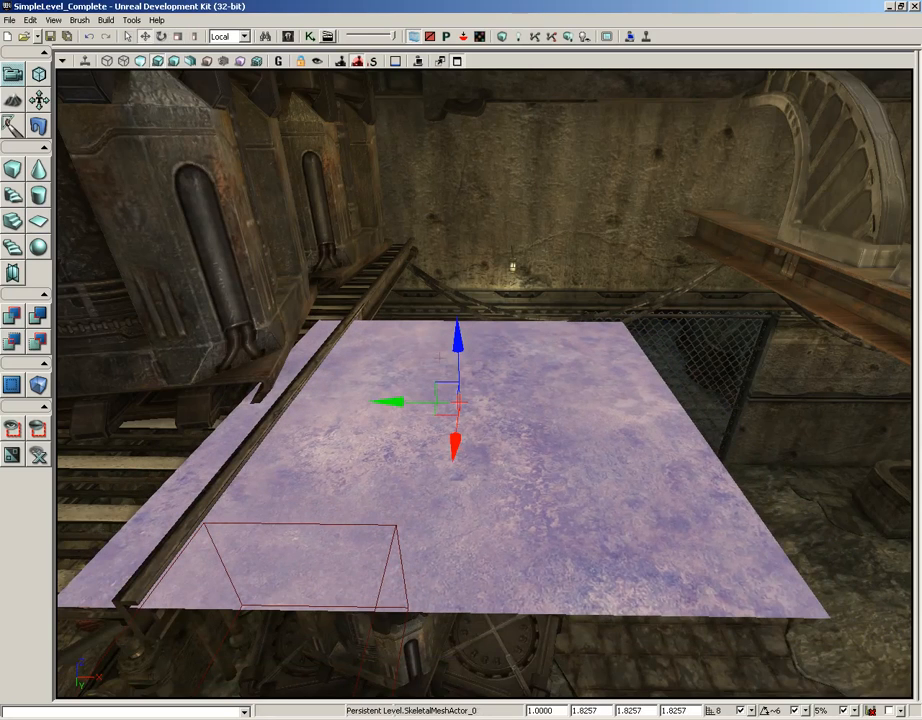
left_click_drag(395, 403, 408, 403)
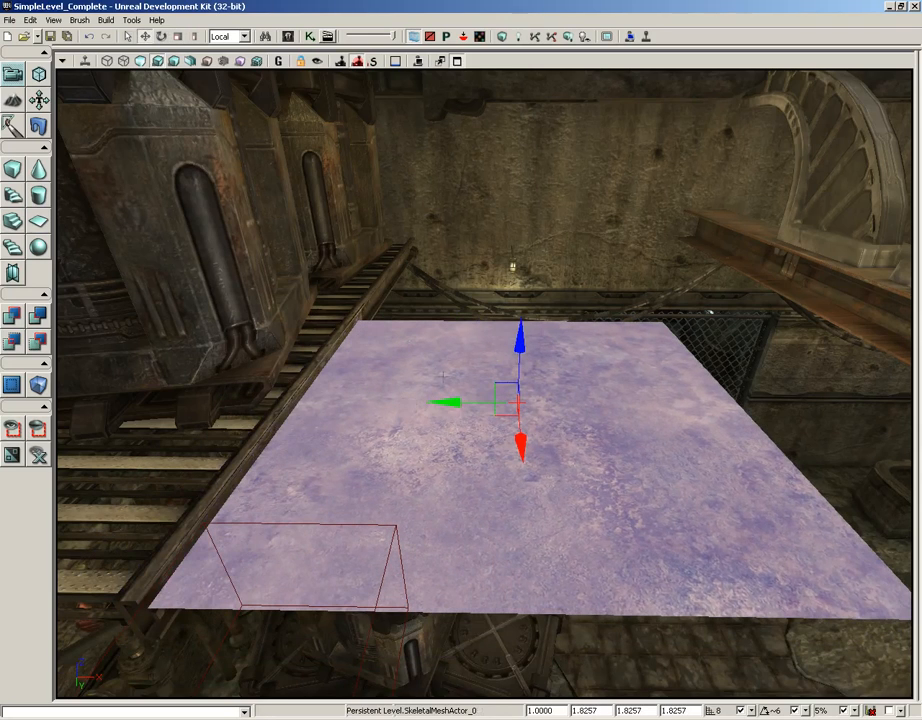
Step: Play the level from the stone floor to check how the enlarged cloth hangs, and return to the editor
left_click_drag(608, 261, 608, 380)
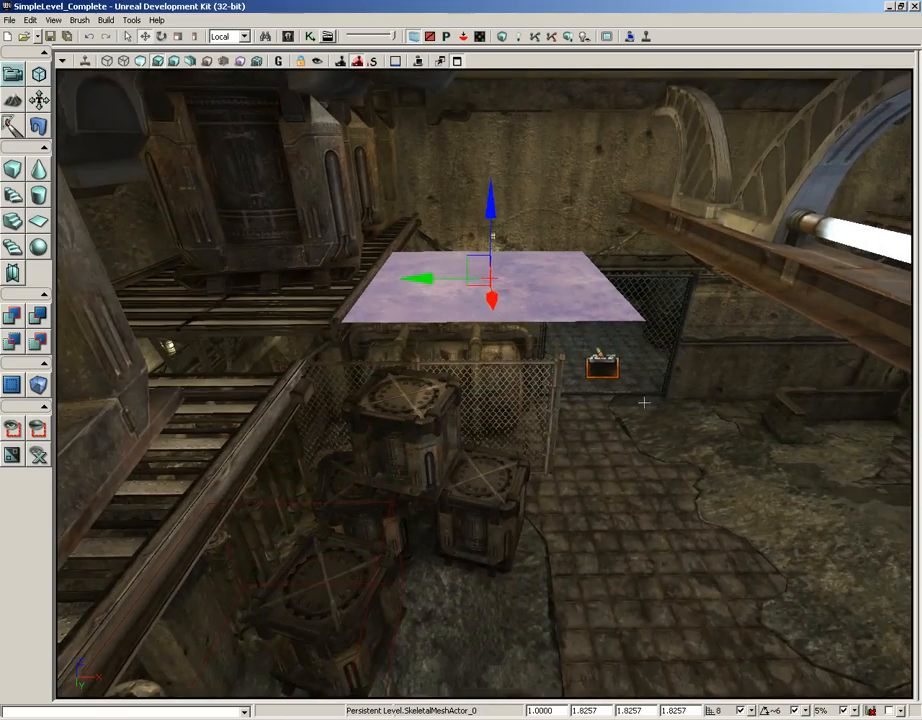
left_click_drag(643, 425, 665, 483)
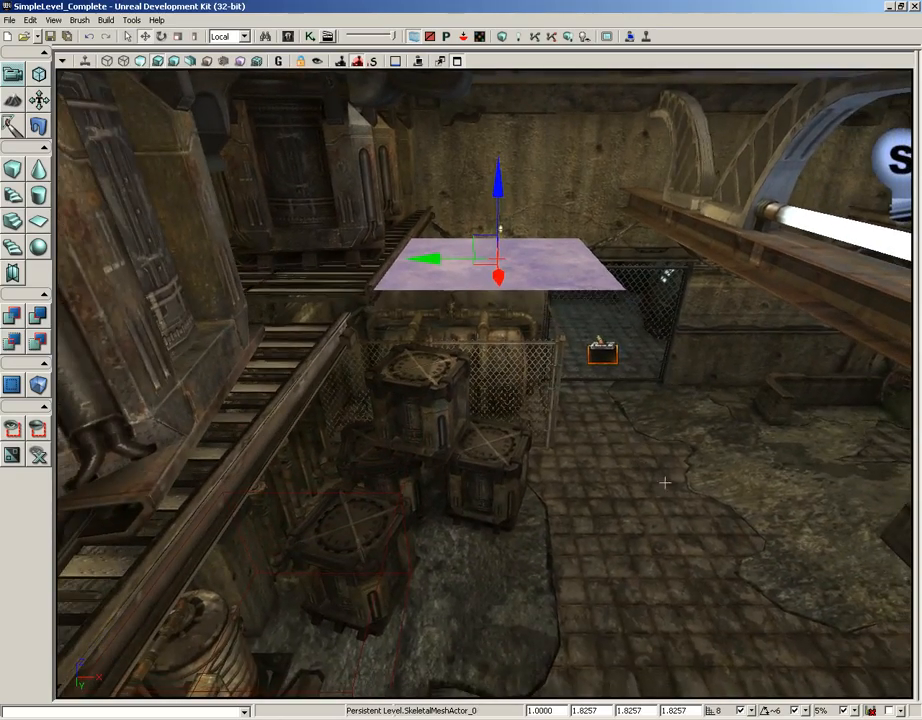
right_click(636, 607)
left_click(654, 585)
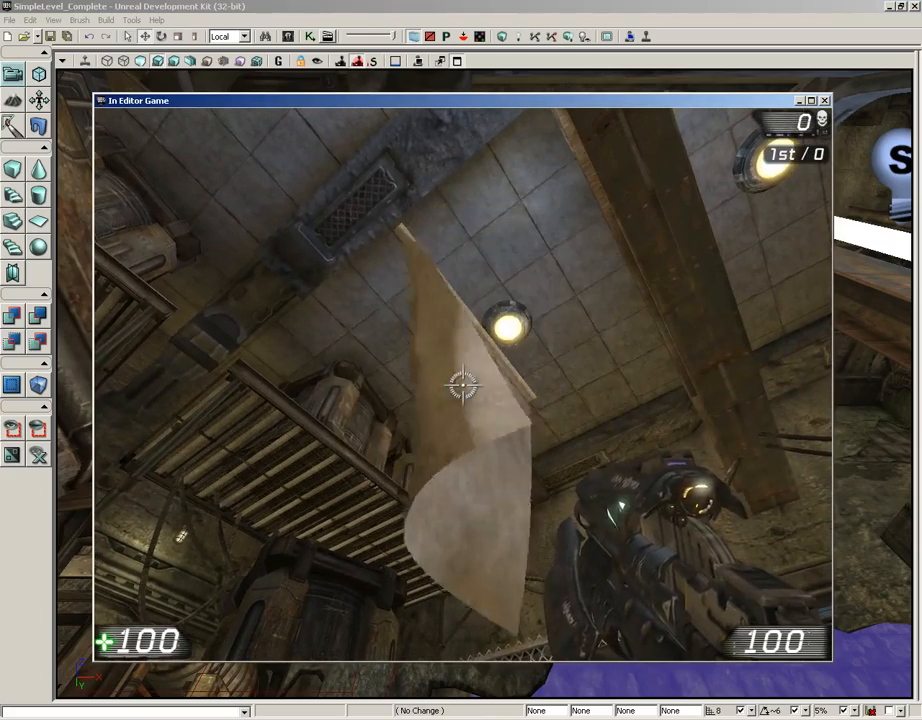
key("Escape")
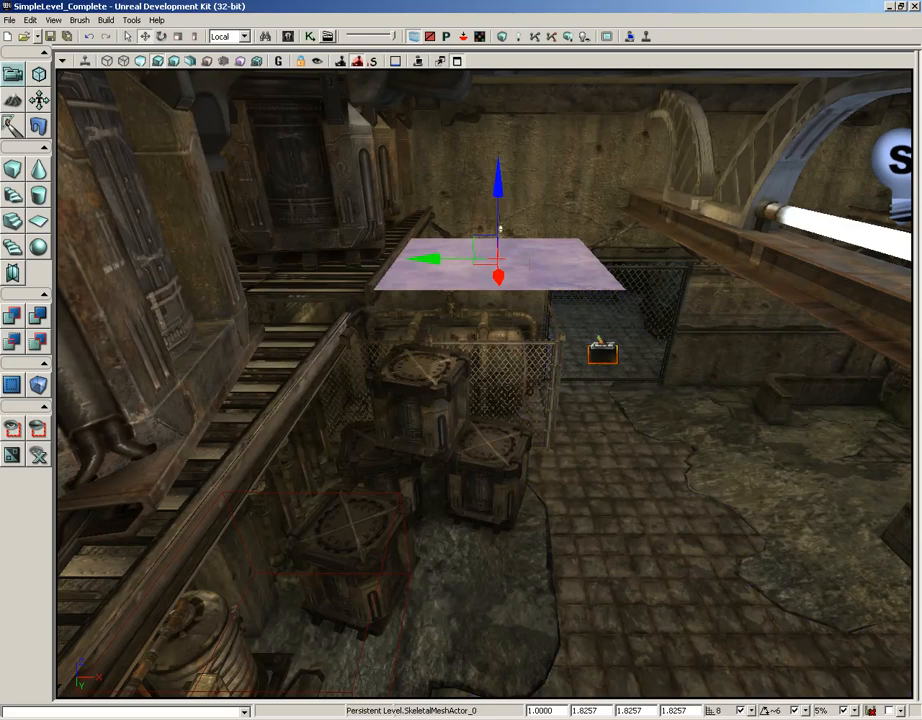
Step: Rotate the enlarged cloth about its vertical axis and start playing the level from the stone floor
key("space")
left_click_drag(682, 276, 912, 276)
right_click(619, 598)
left_click(638, 574)
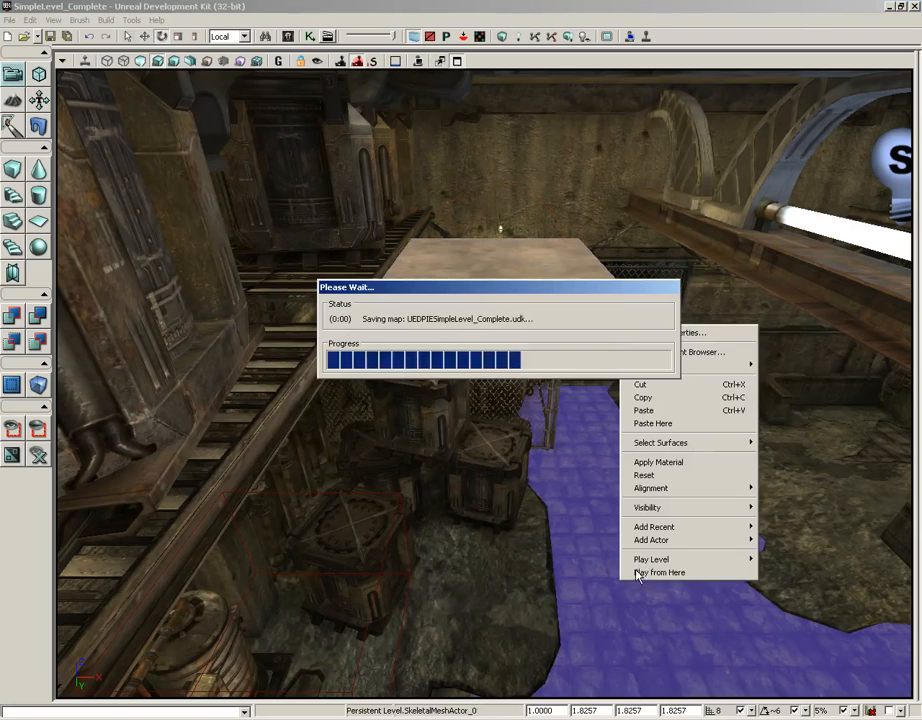
Step: Inspect the hanging cloth in game, switch to the Physics Gun, fire it at the crate below the cloth, and end the play session
key("s")
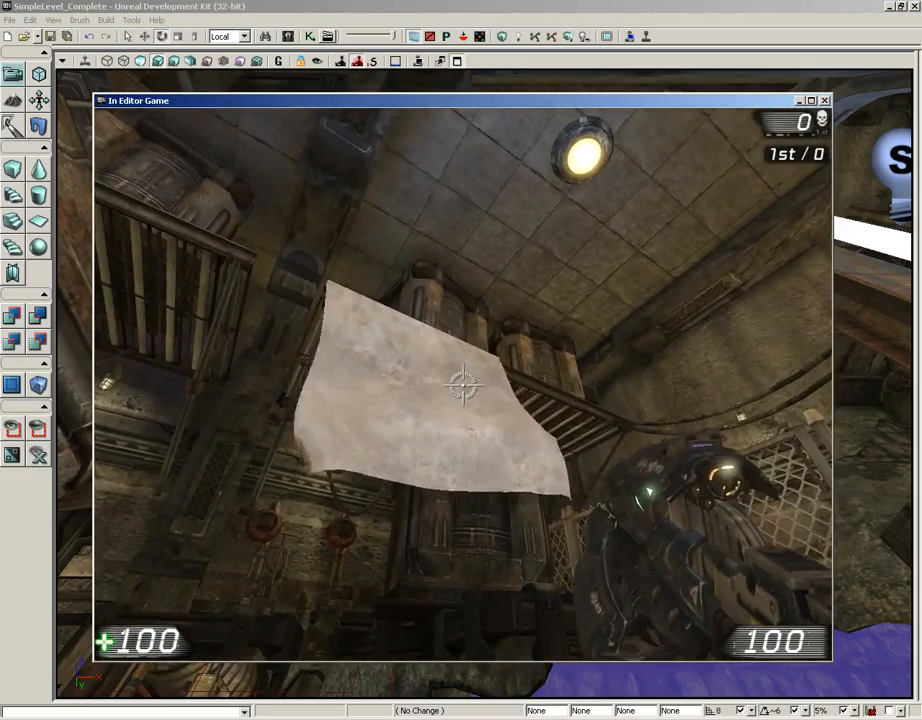
key("a")
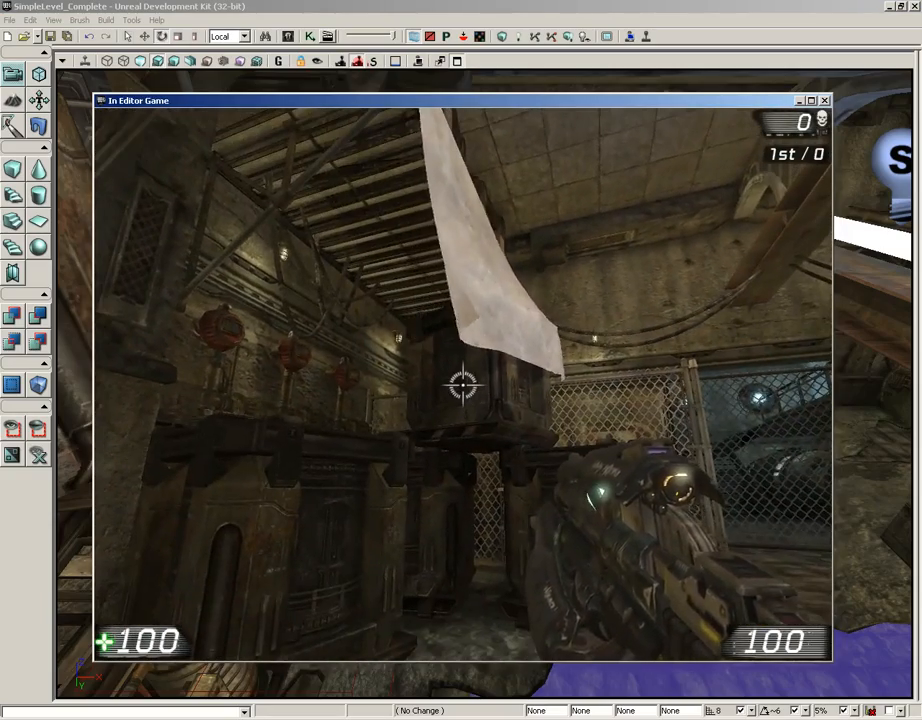
key("w")
scroll(463, 385, "down", 1)
left_click(463, 385)
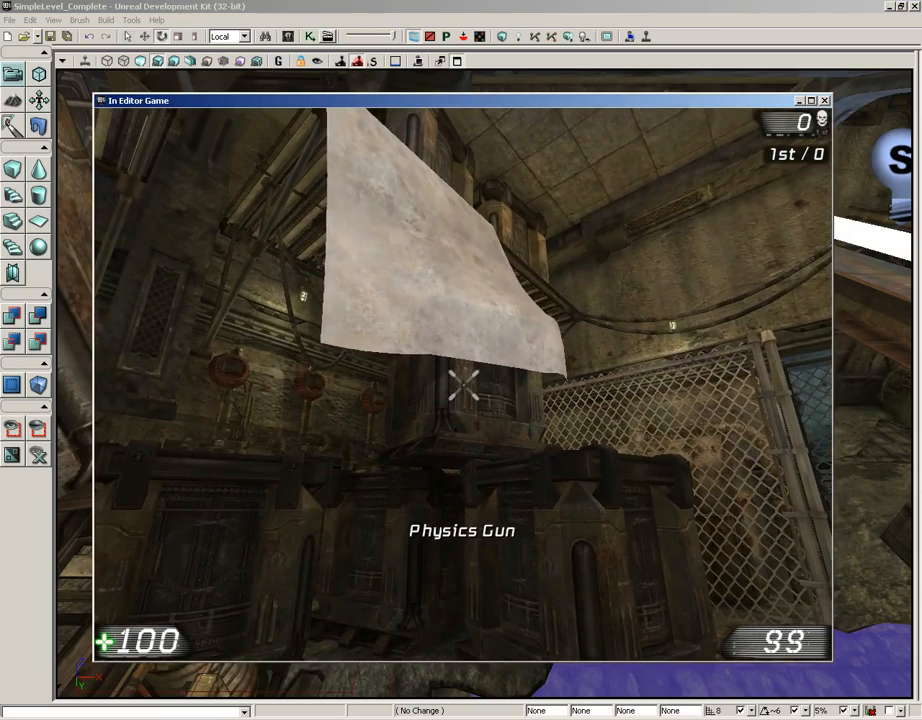
key("Escape")
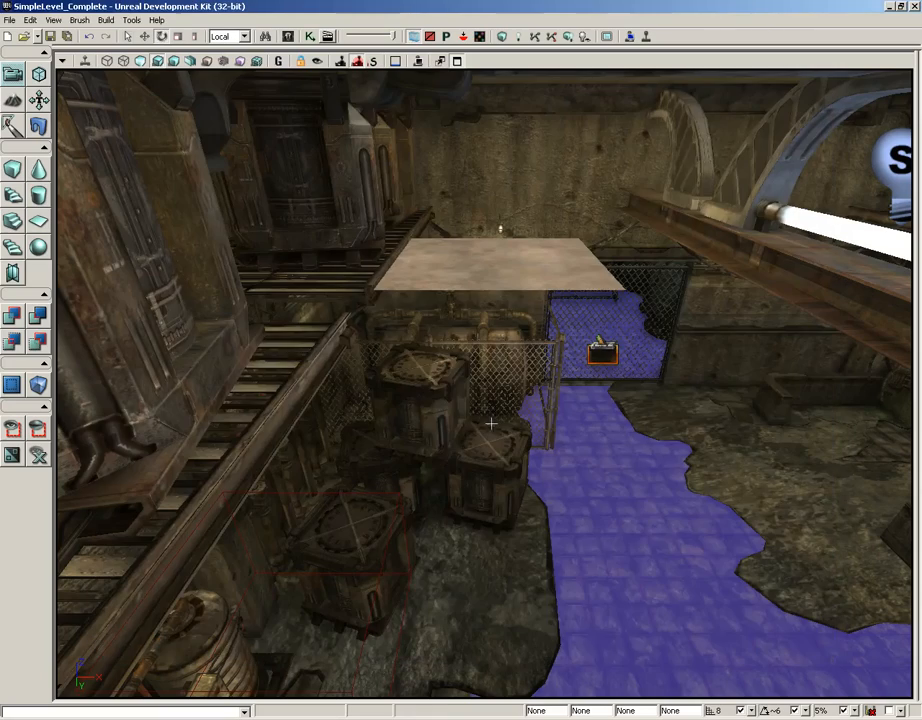
Step: Select the uppermost stacked crate beneath the cloth, locate its static mesh in the Content Browser, and return to the level
left_click(433, 428)
mouse_move(580, 420)
right_mouse_down()
mouse_move(500, 430)
mouse_move(585, 416)
right_mouse_up()
left_click_drag(574, 403, 568, 370)
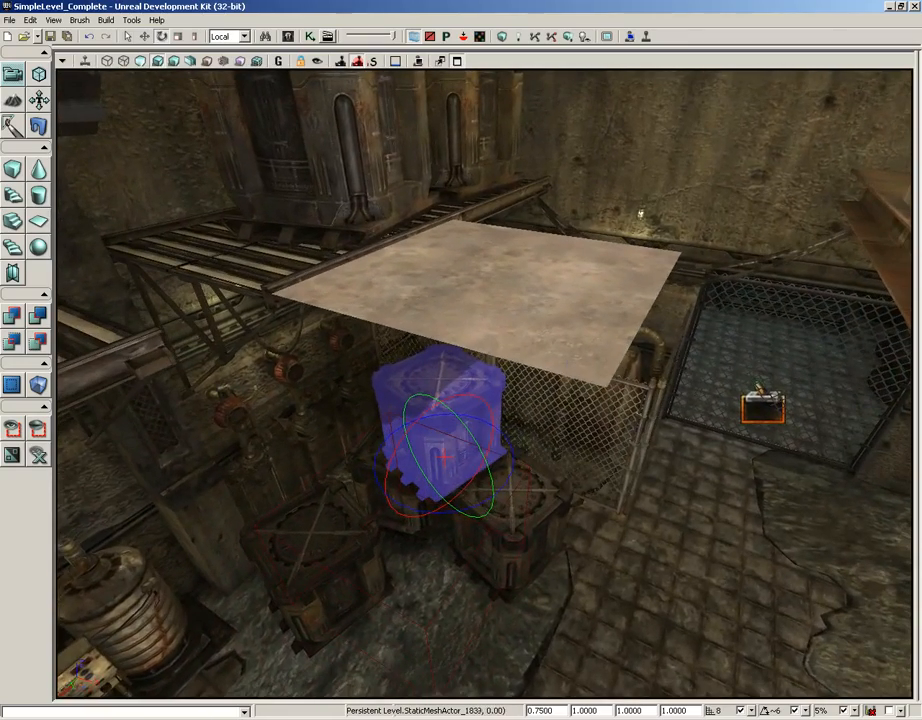
right_click(469, 391)
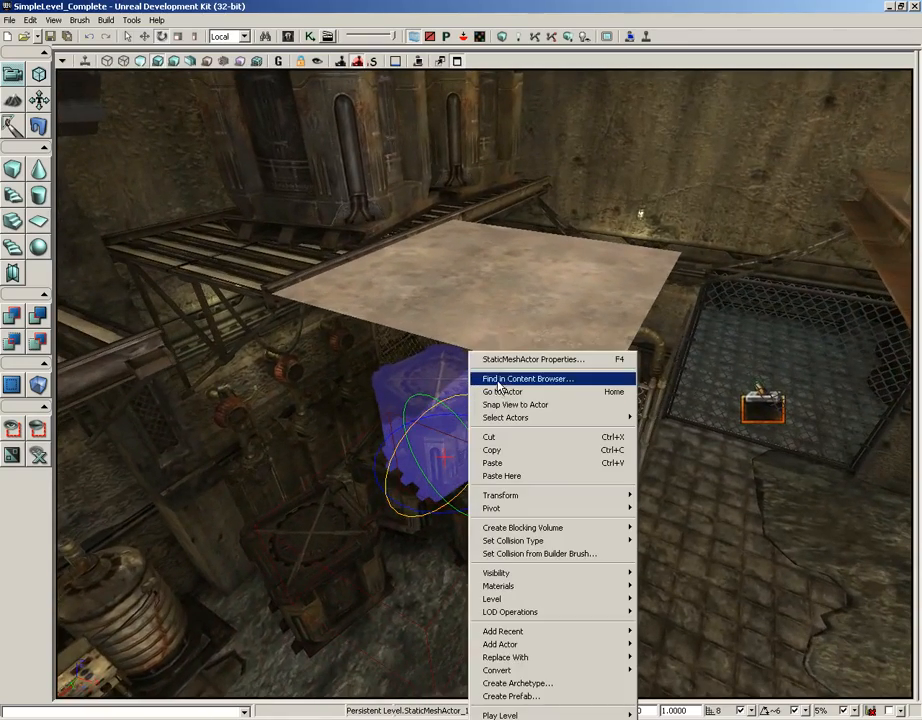
left_click(497, 386)
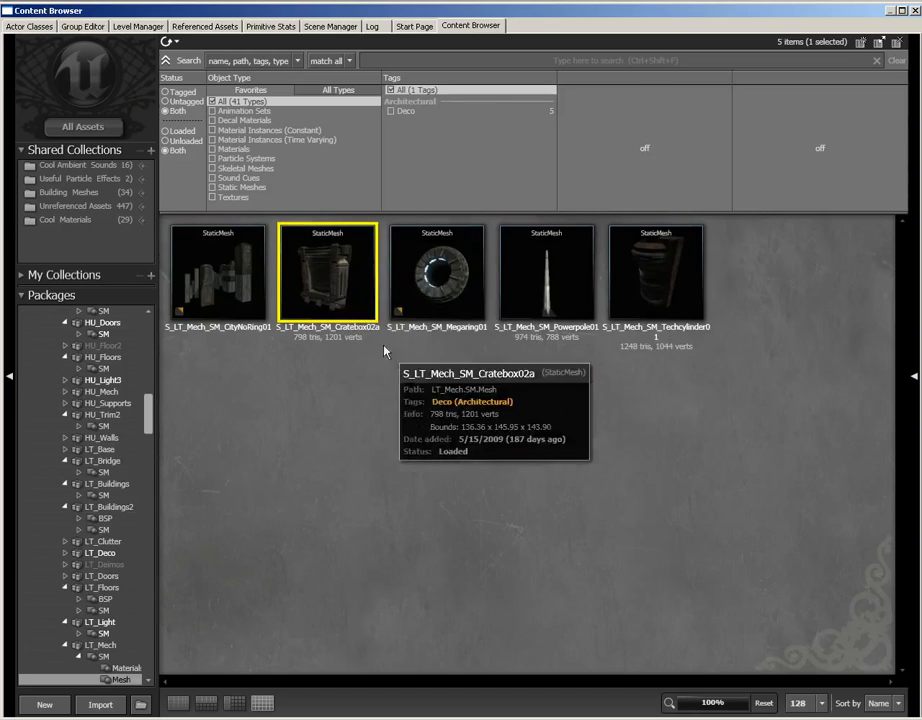
left_click(915, 10)
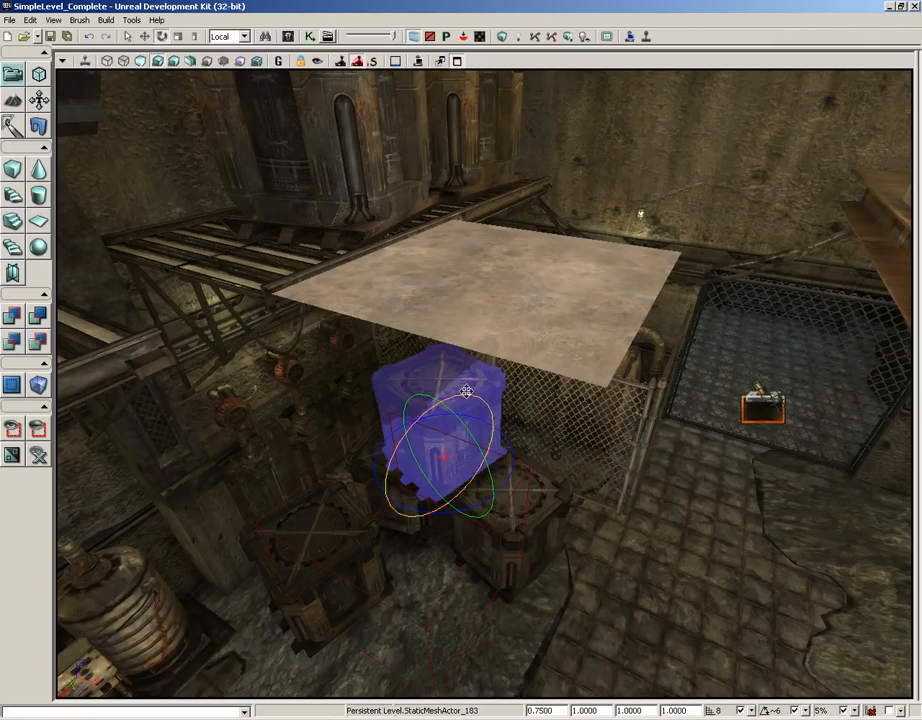
Step: Replace the selected upper crate with a RigidBody actor that uses the S_LT_Mech_SM_Cratebox02a static mesh
right_click(448, 350)
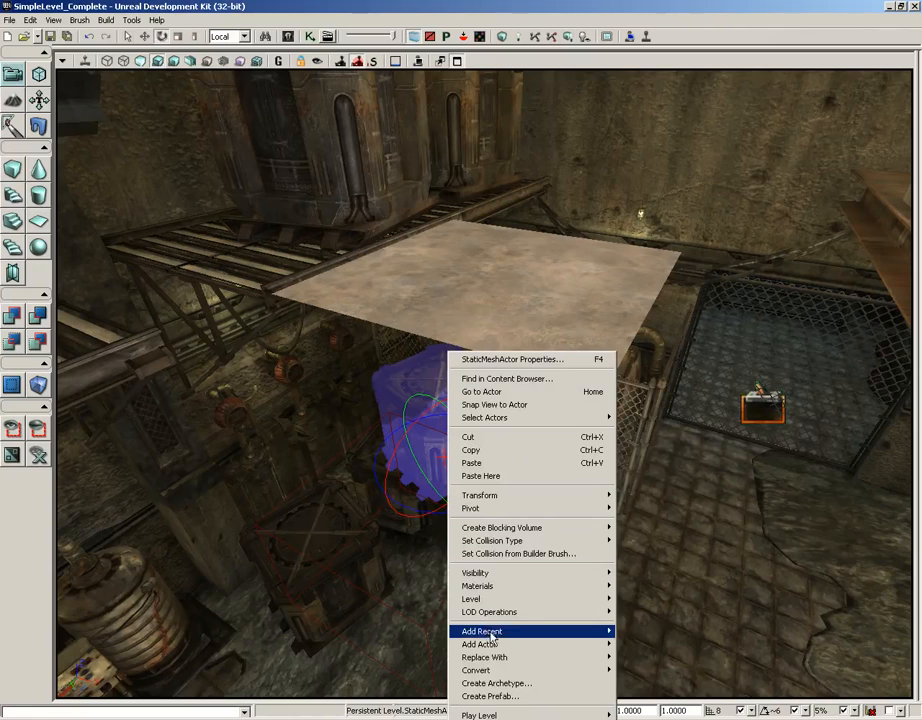
mouse_move(490, 657)
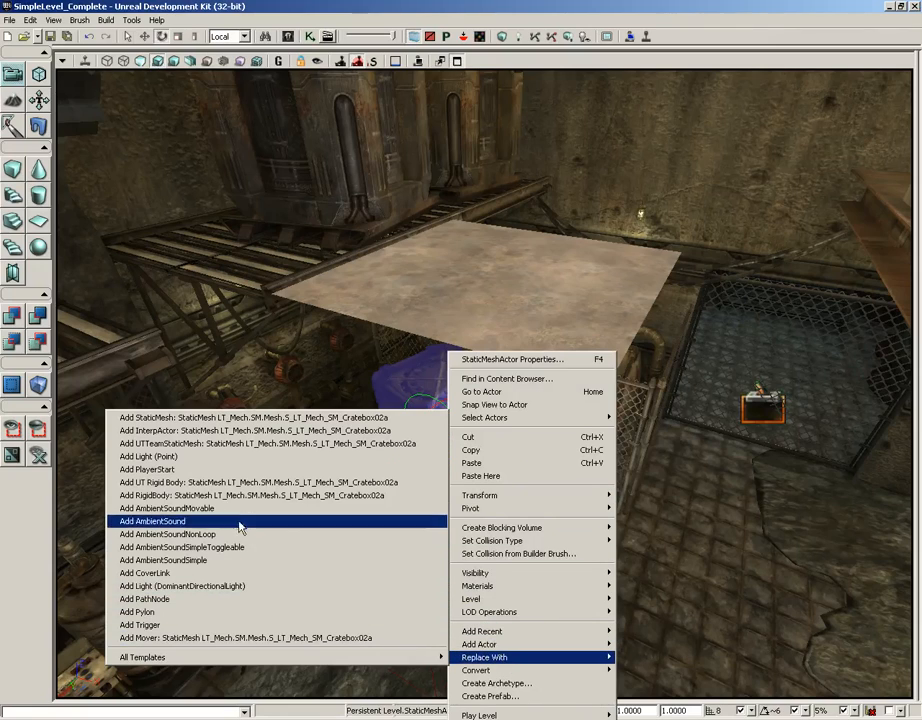
left_click(160, 496)
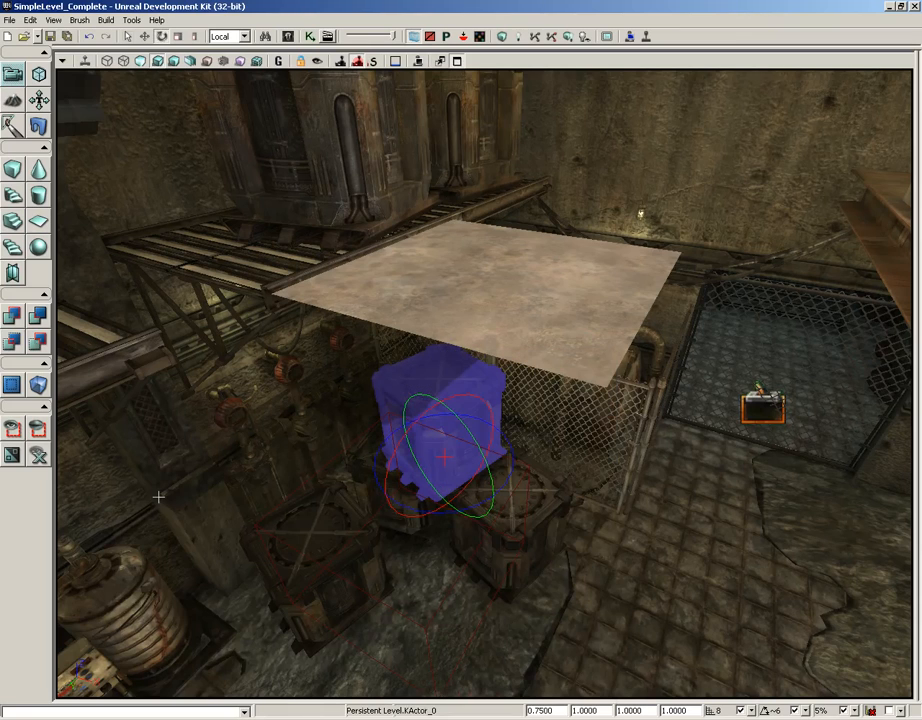
Step: Start playing the level from the stone floor, approach the hanging cloth, and switch to the Physics Gun
right_click_drag(713, 551, 639, 530)
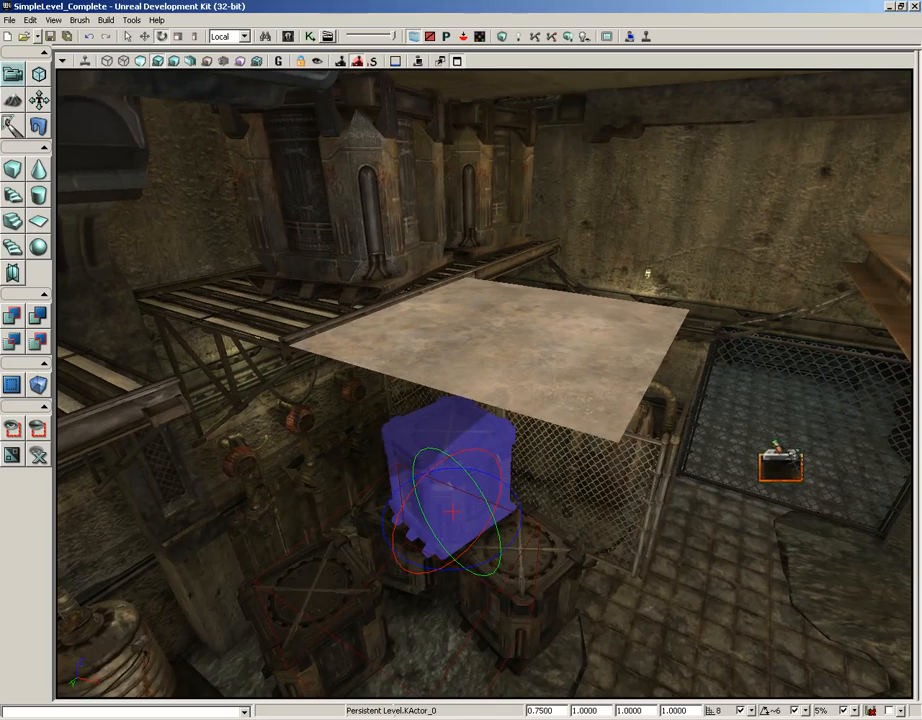
right_click(712, 370)
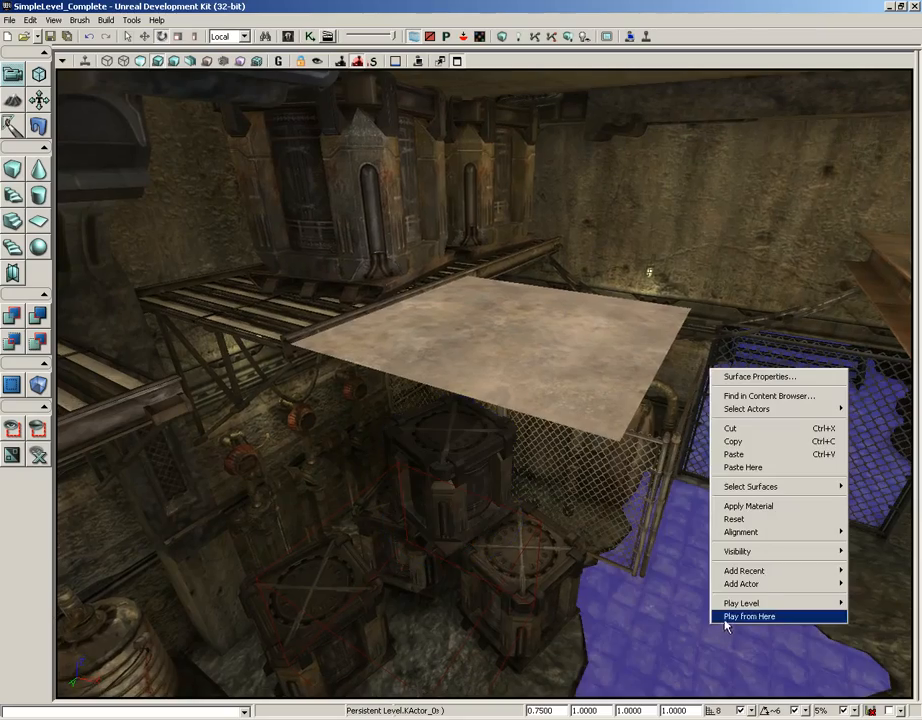
left_click(740, 617)
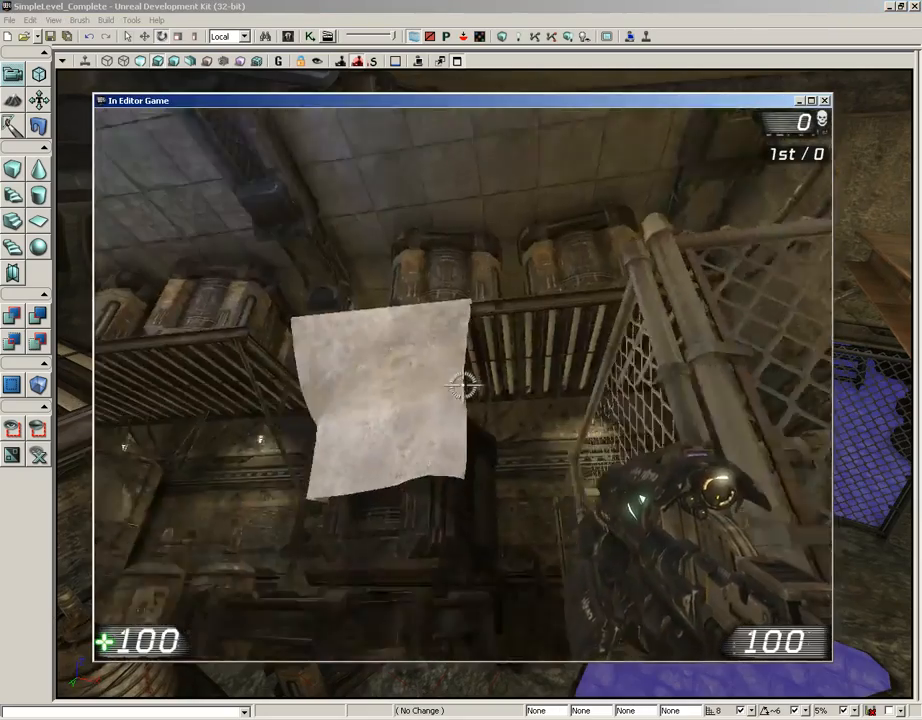
key("a")
scroll(463, 384, "down", 1)
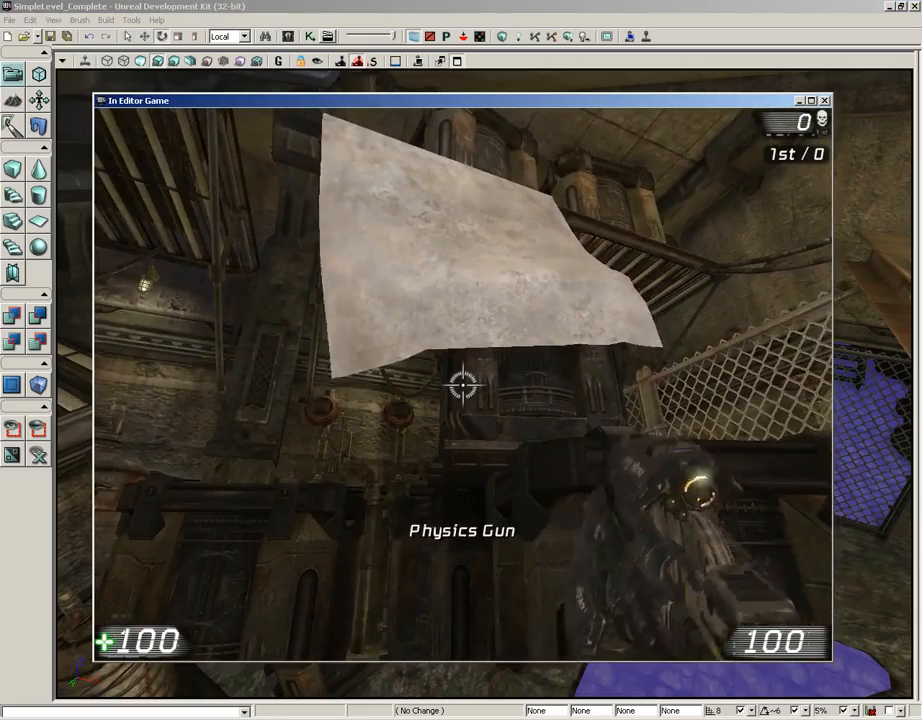
Step: Grab the loose crate with the Physics Gun, swing it into the hanging cloth to tear it, and end the play session
key("s")
right_click_drag(463, 384, 463, 384)
key("w")
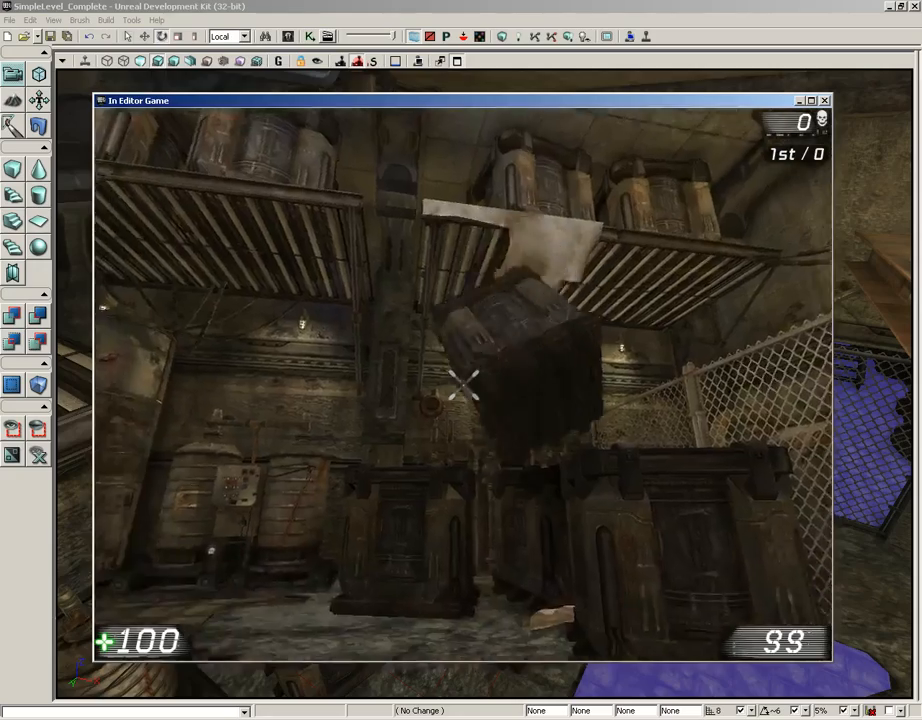
right_click_drag(463, 384, 463, 384)
key("s")
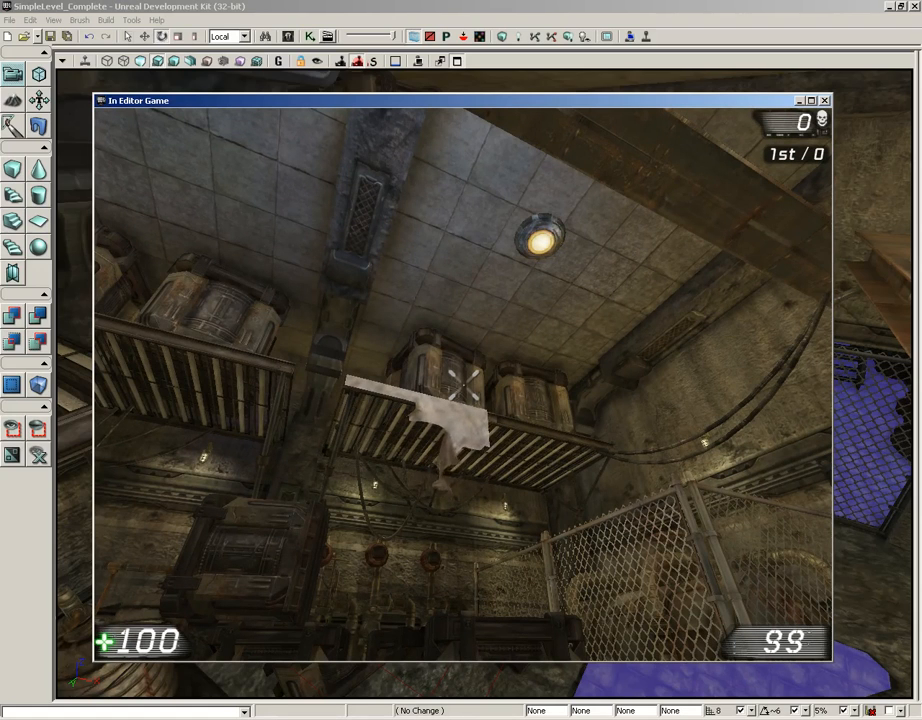
key("Escape")
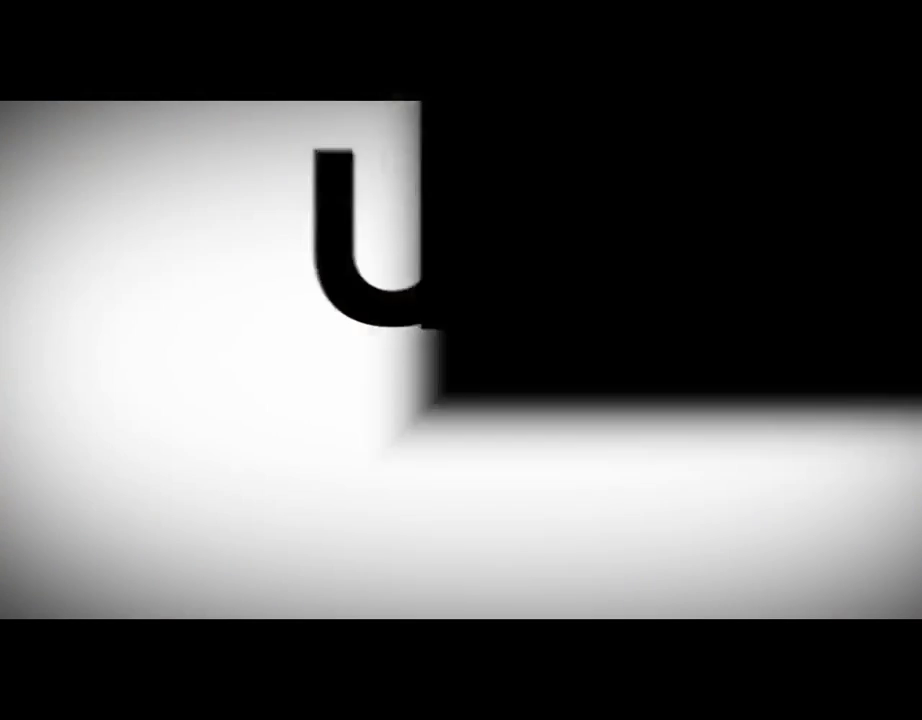